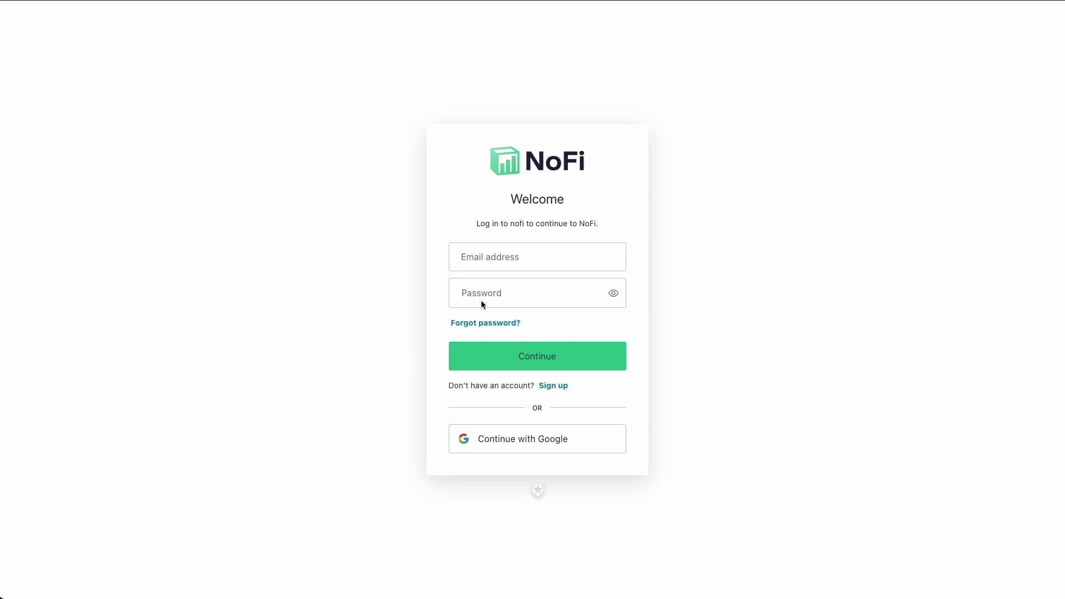
Sign up for a NoFi account with an e-mail address and the pasted password, then submit.
{"action": "left_click", "coordinate": [484, 254]}
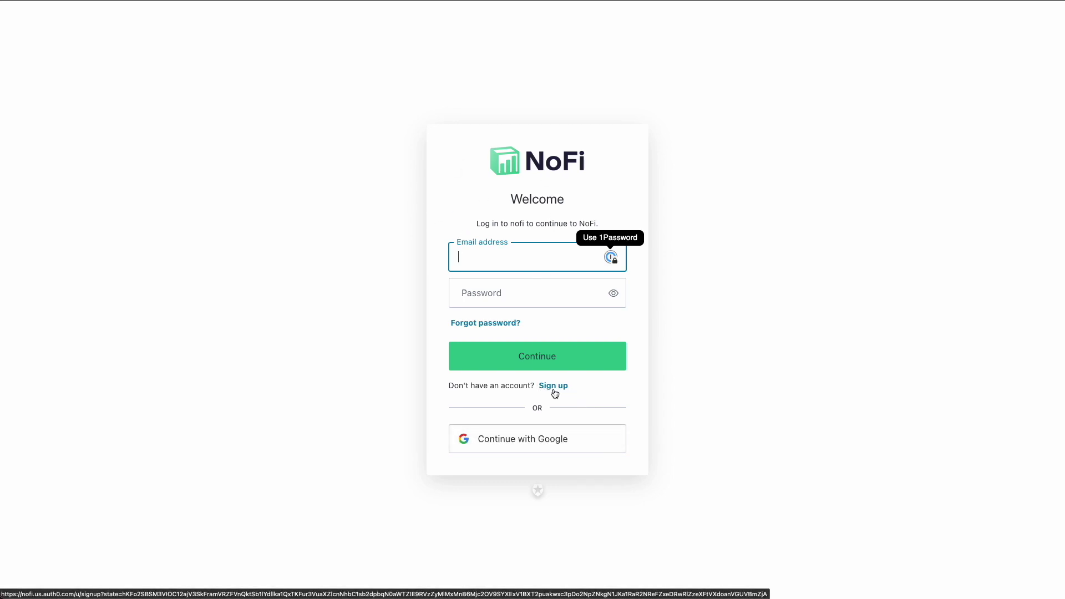
{"action": "left_click", "coordinate": [554, 394]}
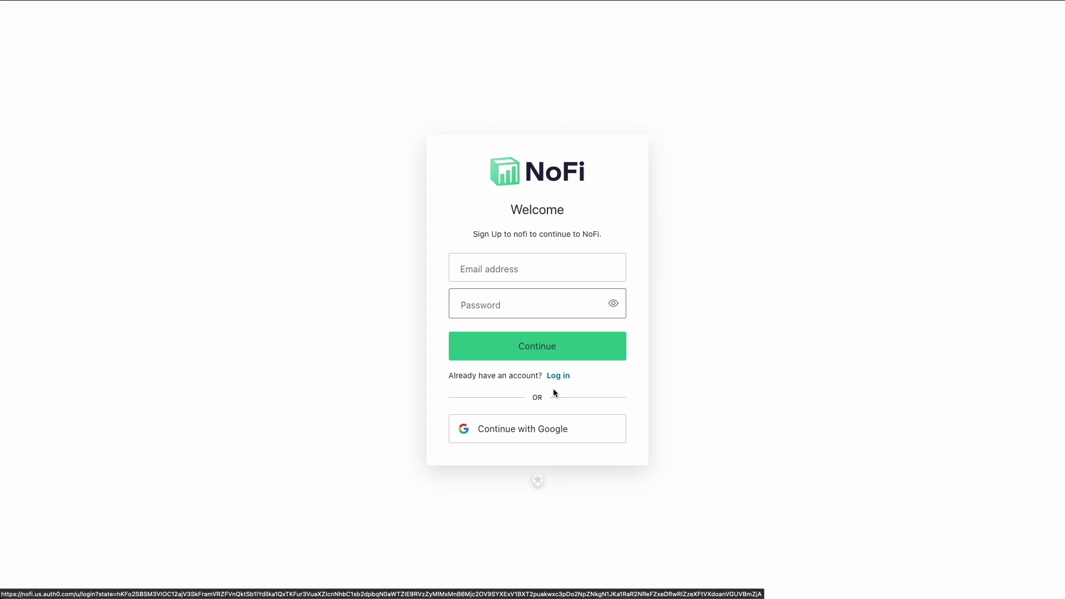
{"action": "left_click", "coordinate": [464, 267]}
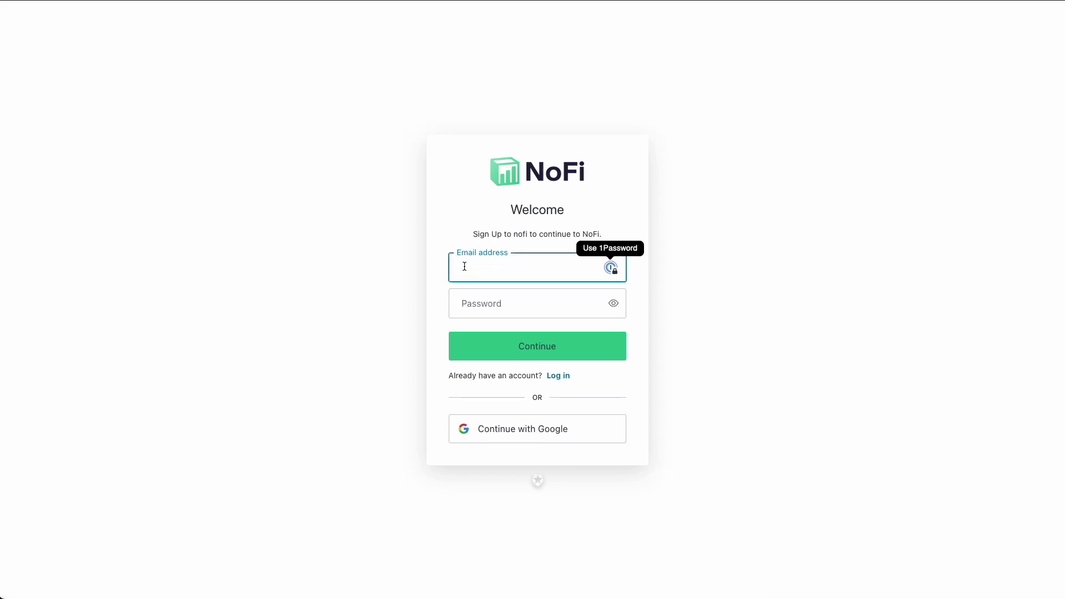
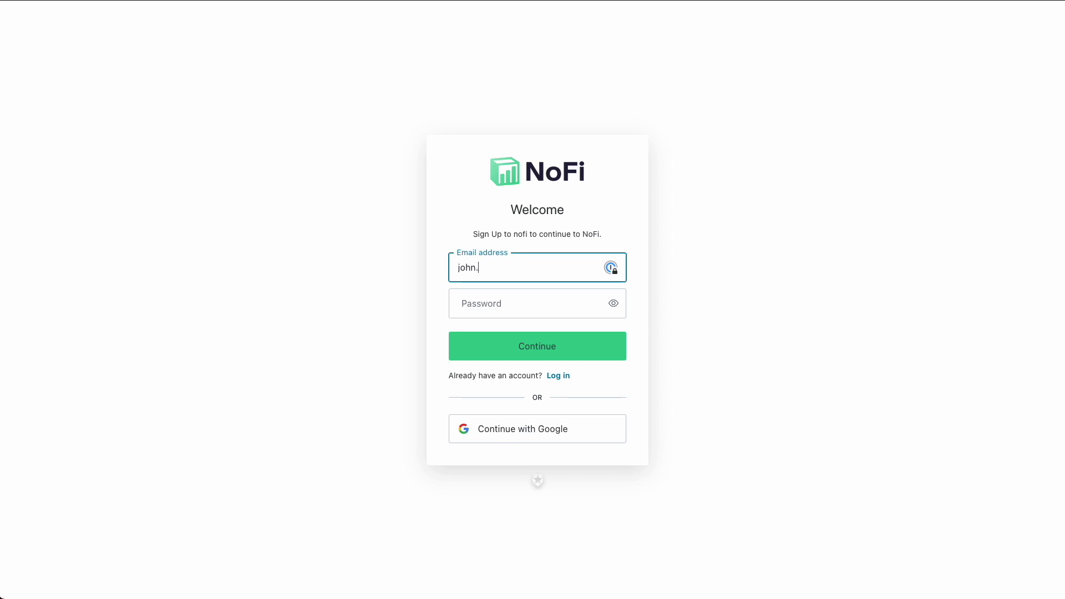
{"action": "left_click", "coordinate": [459, 304]}
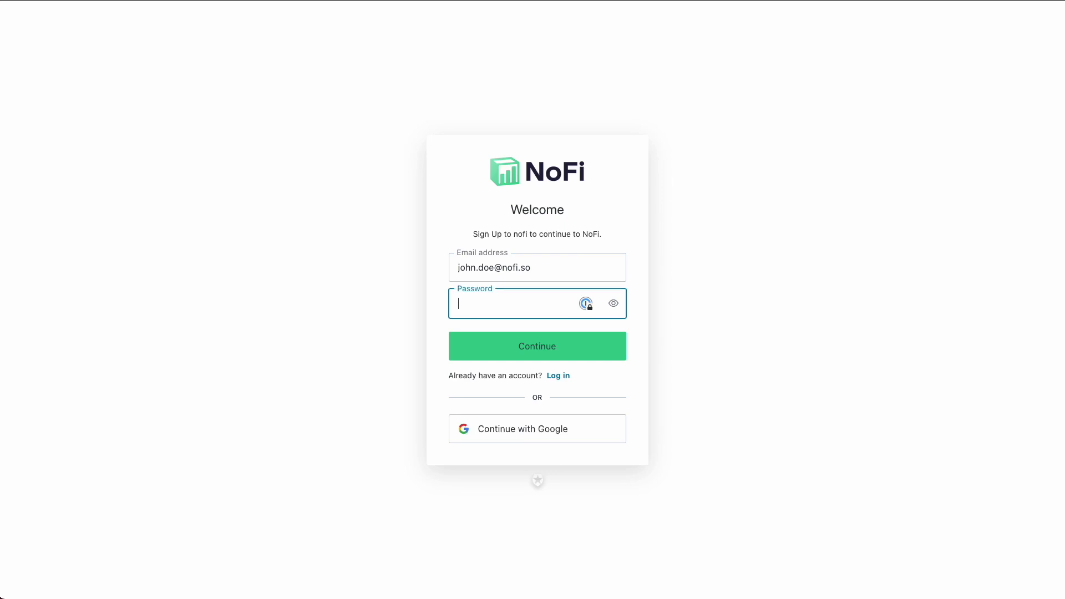
{"action": "key", "text": "ctrl+v"}
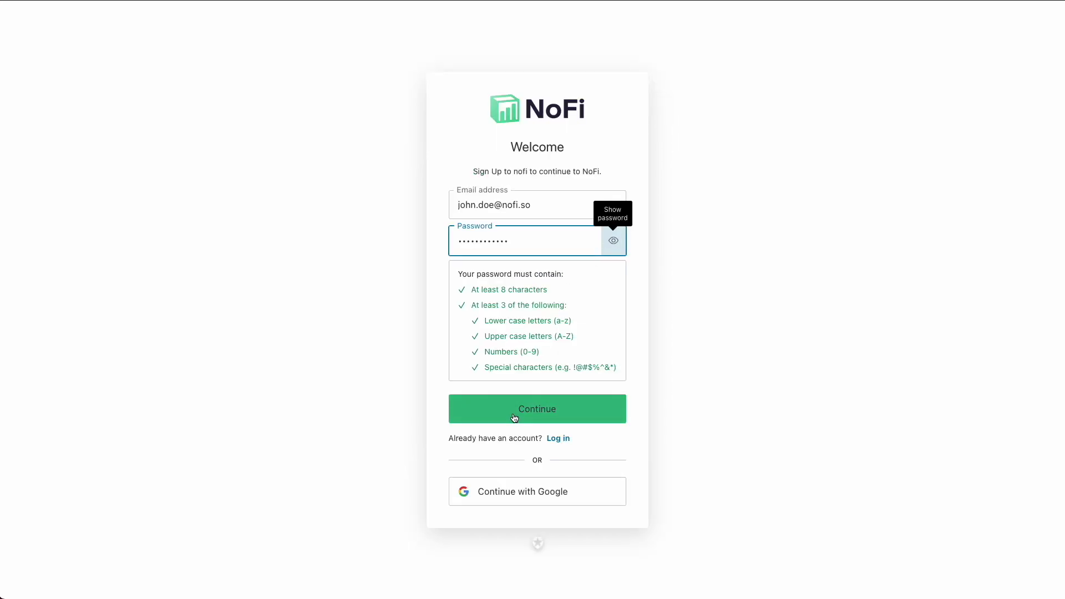
{"action": "left_click", "coordinate": [510, 416]}
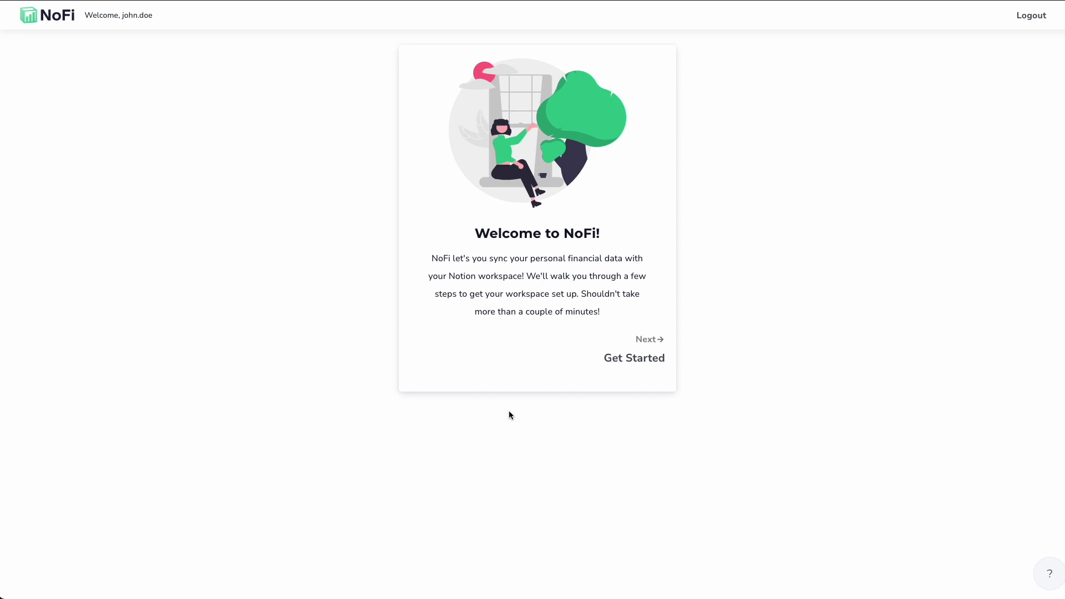
Continue past the Welcome card and begin connecting the Notion workspace.
{"action": "left_click", "coordinate": [644, 360]}
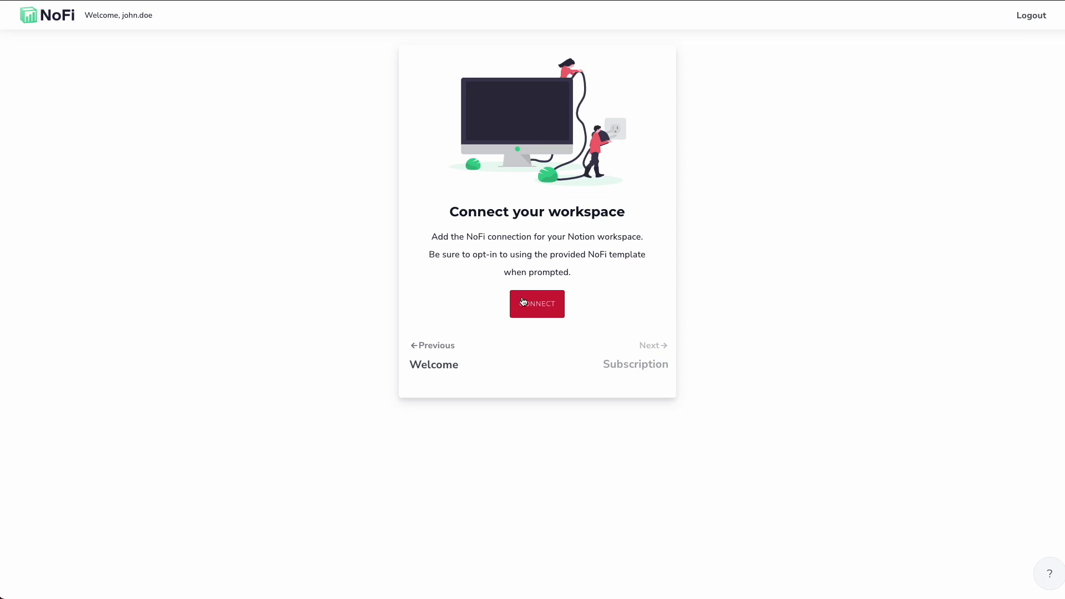
{"action": "left_click", "coordinate": [533, 309]}
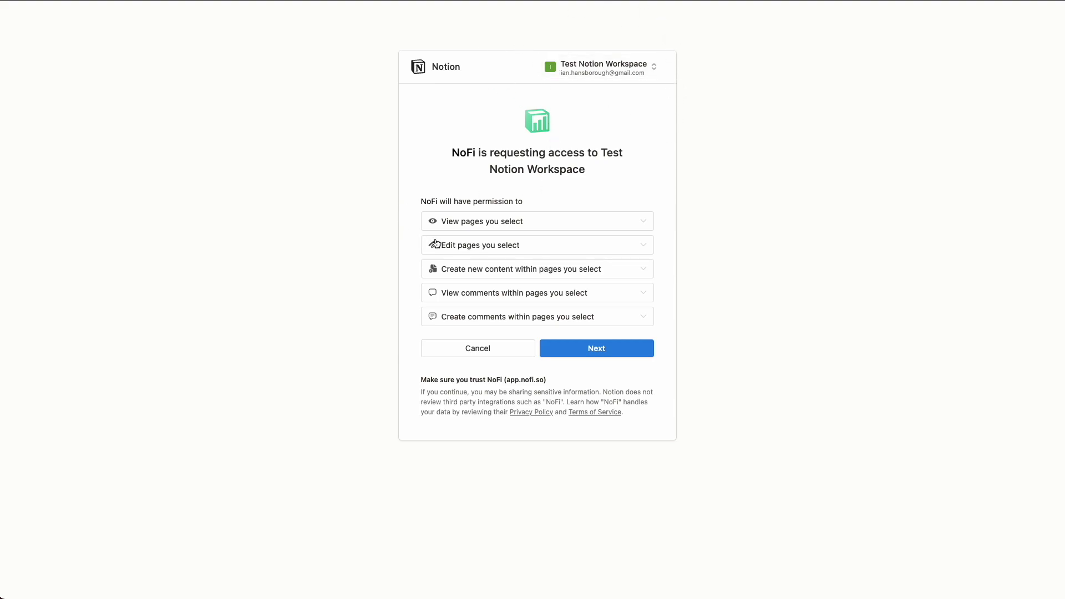
Accept NoFi's permissions and allow access using the developer-provided template.
{"action": "left_click", "coordinate": [587, 357]}
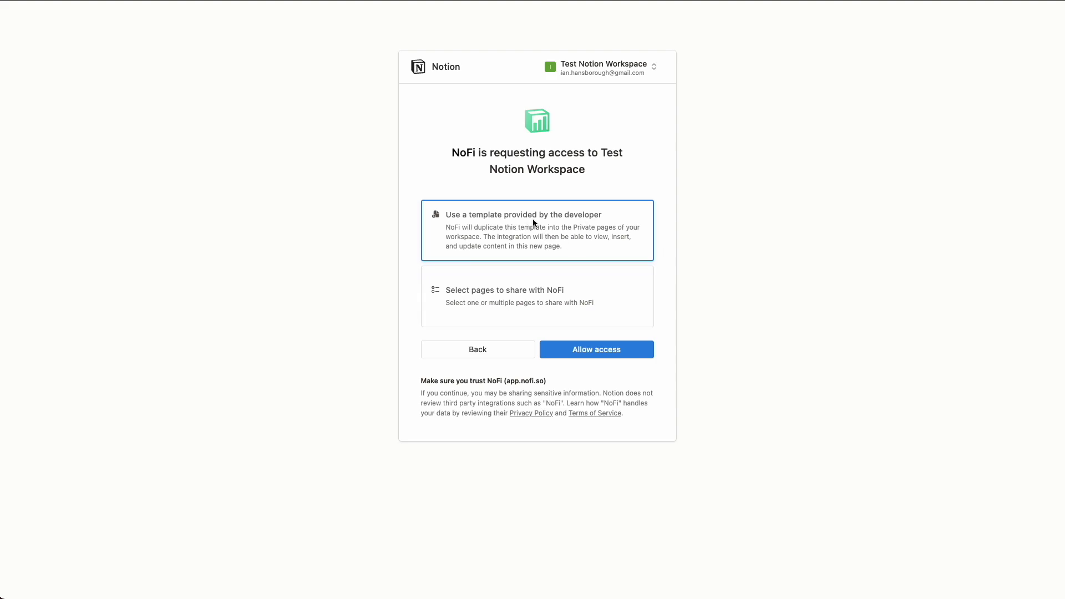
{"action": "left_click", "coordinate": [584, 350]}
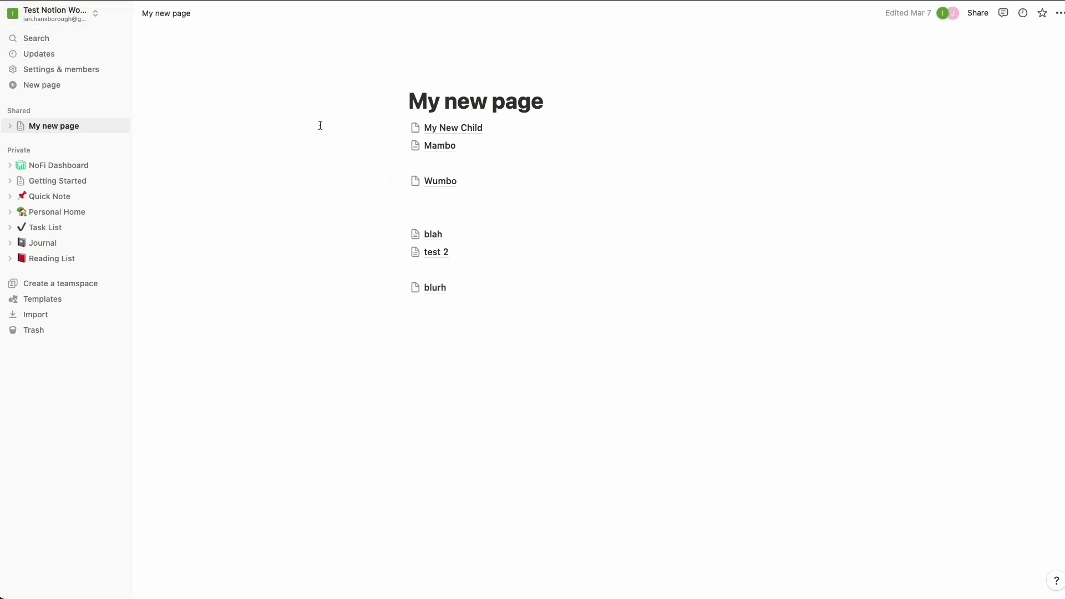
Open NoFi Dashboard and scroll through its empty sections, then back to the top.
{"action": "left_click", "coordinate": [77, 170]}
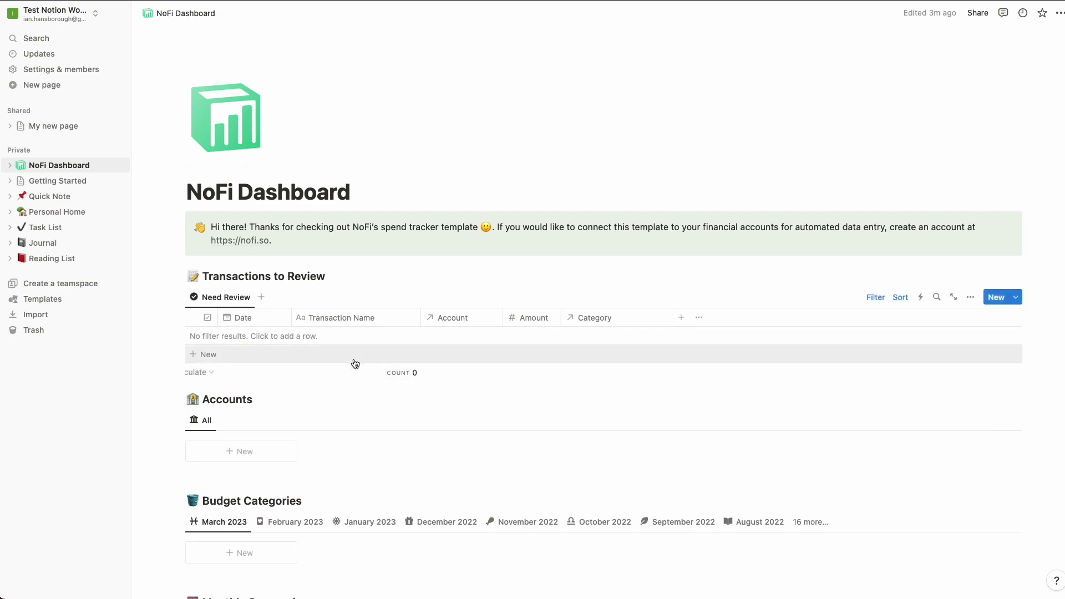
{"action": "scroll", "coordinate": [354, 359], "scroll_direction": "down", "scroll_amount": 3}
{"action": "scroll", "coordinate": [354, 360], "scroll_direction": "down", "scroll_amount": 4}
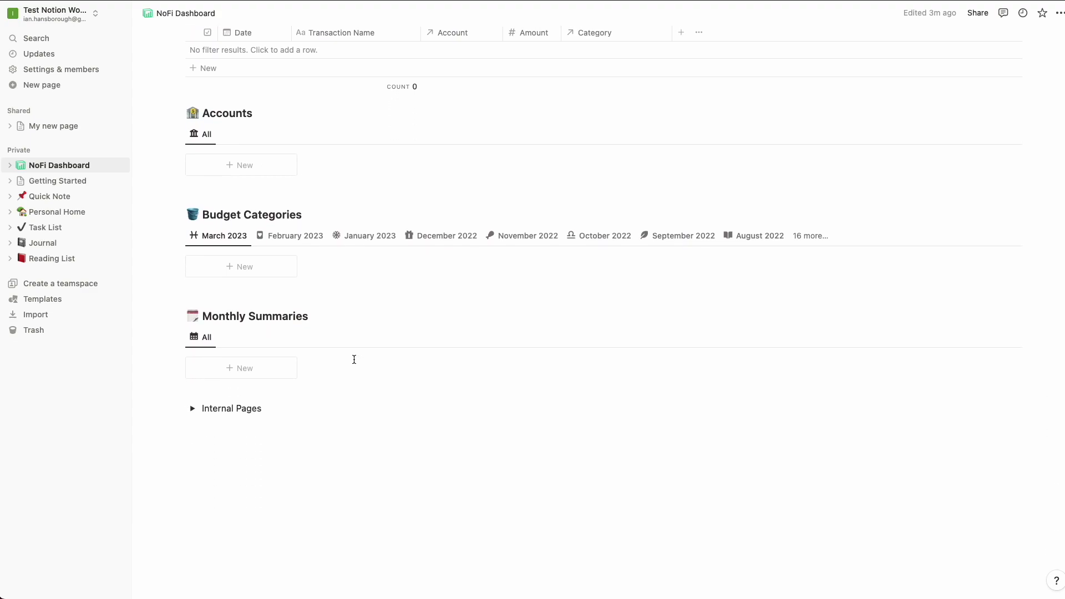
{"action": "scroll", "coordinate": [354, 359], "scroll_direction": "up", "scroll_amount": 7}
{"action": "scroll", "coordinate": [354, 360], "scroll_direction": "up", "scroll_amount": 1}
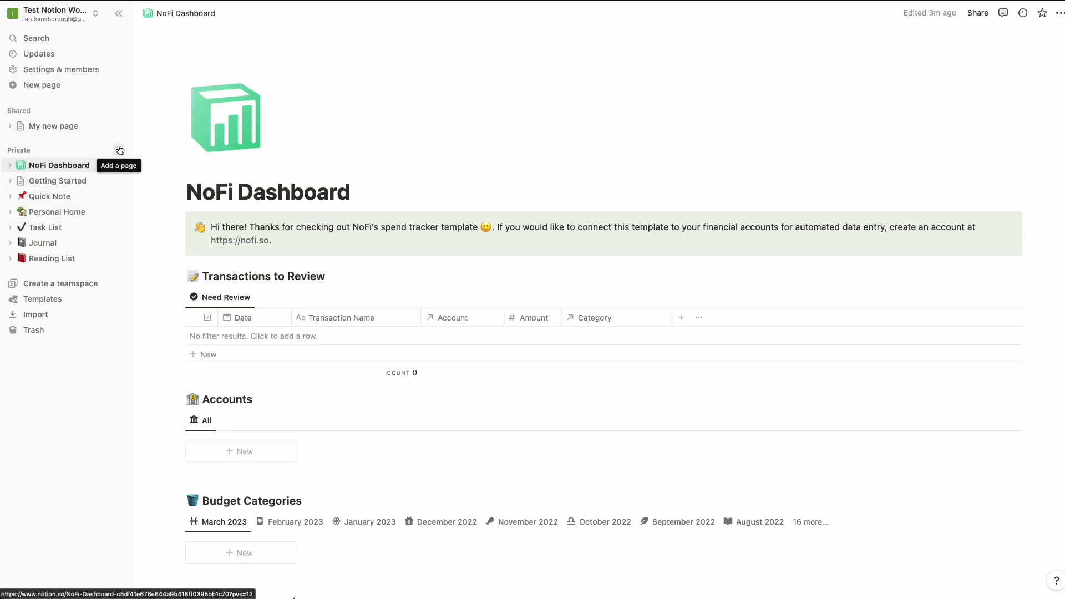
Create a new private empty page titled 'My Finance Pages'.
{"action": "left_click", "coordinate": [119, 150]}
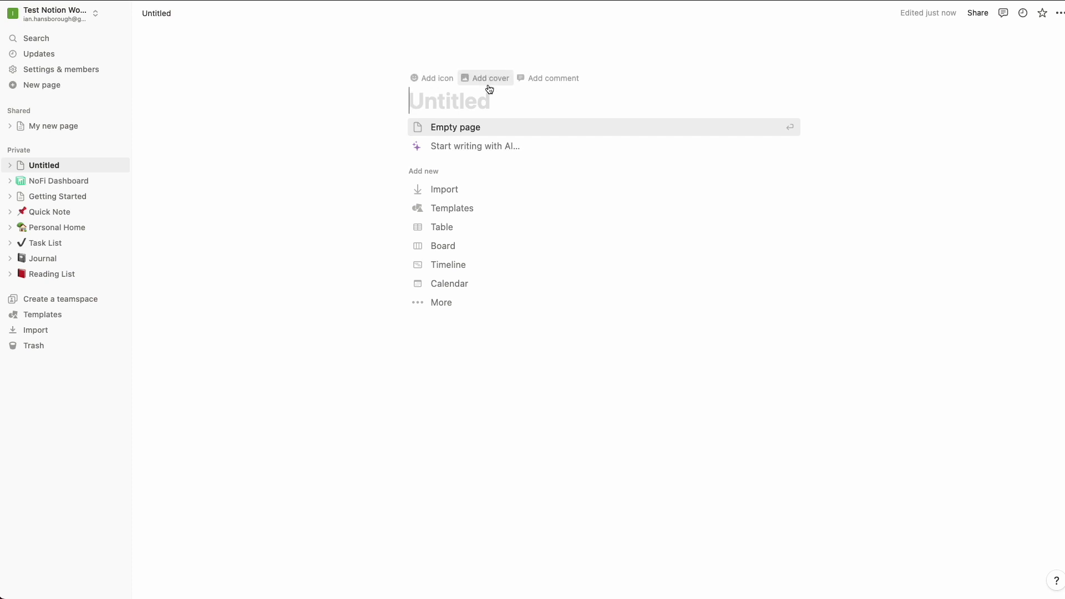
{"action": "type", "text": "F"}
{"action": "key", "text": "BackSpace"}
{"action": "type", "text": "My Finannce"}
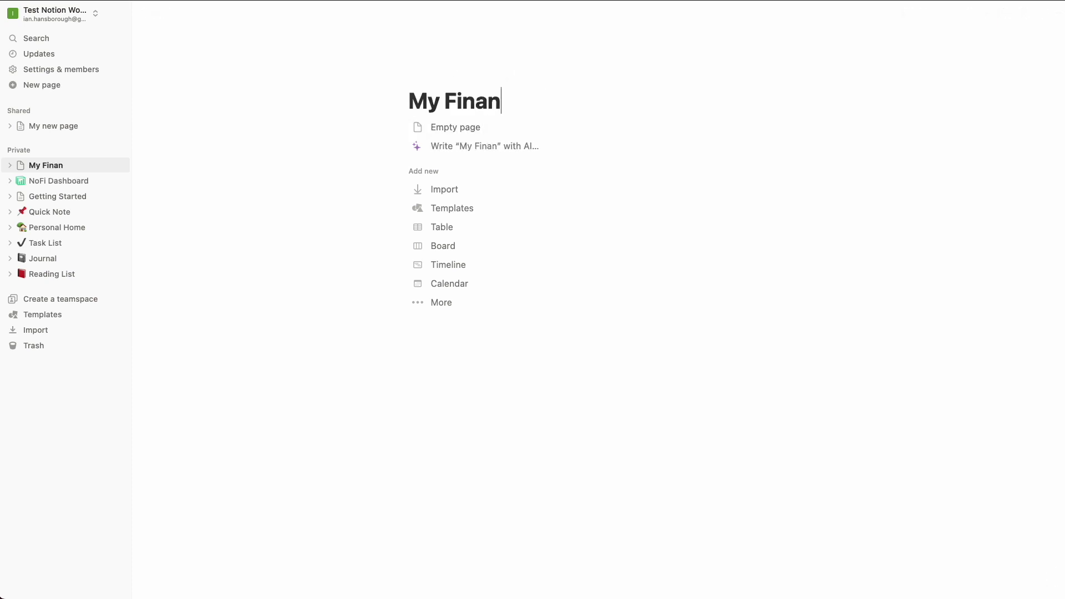
{"action": "key", "text": "BackSpace"}
{"action": "key", "text": "BackSpace"}
{"action": "key", "text": "BackSpace"}
{"action": "type", "text": "ce "}
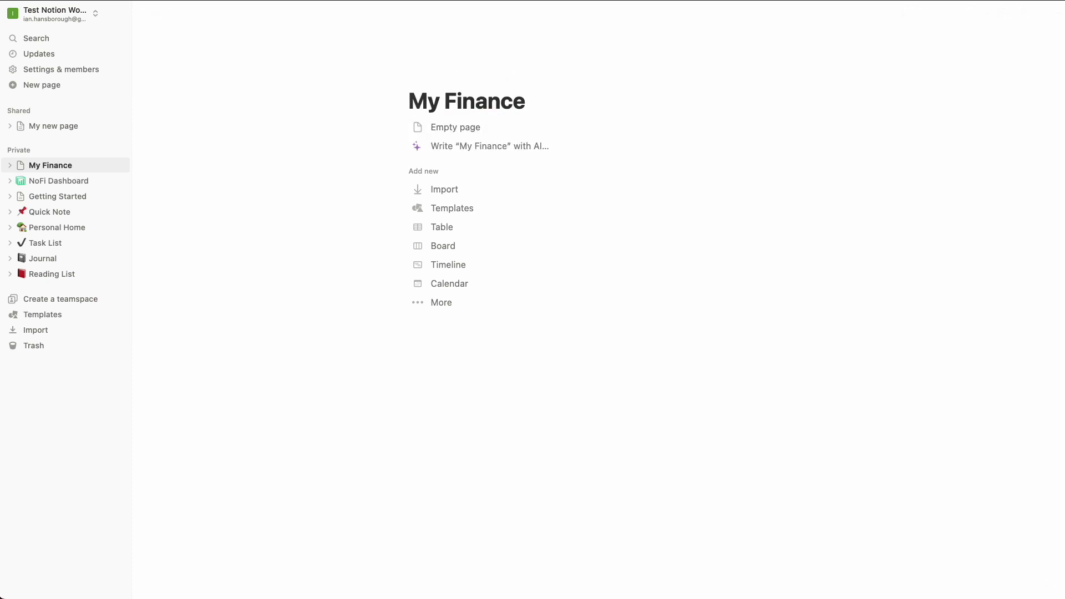
{"action": "type", "text": "Pages"}
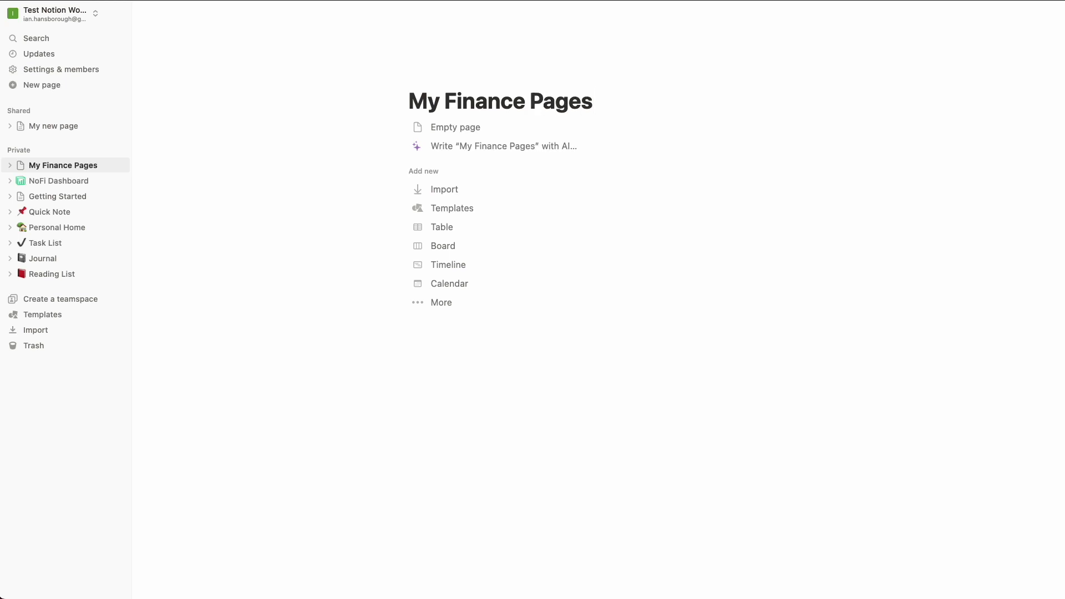
{"action": "left_click", "coordinate": [454, 126]}
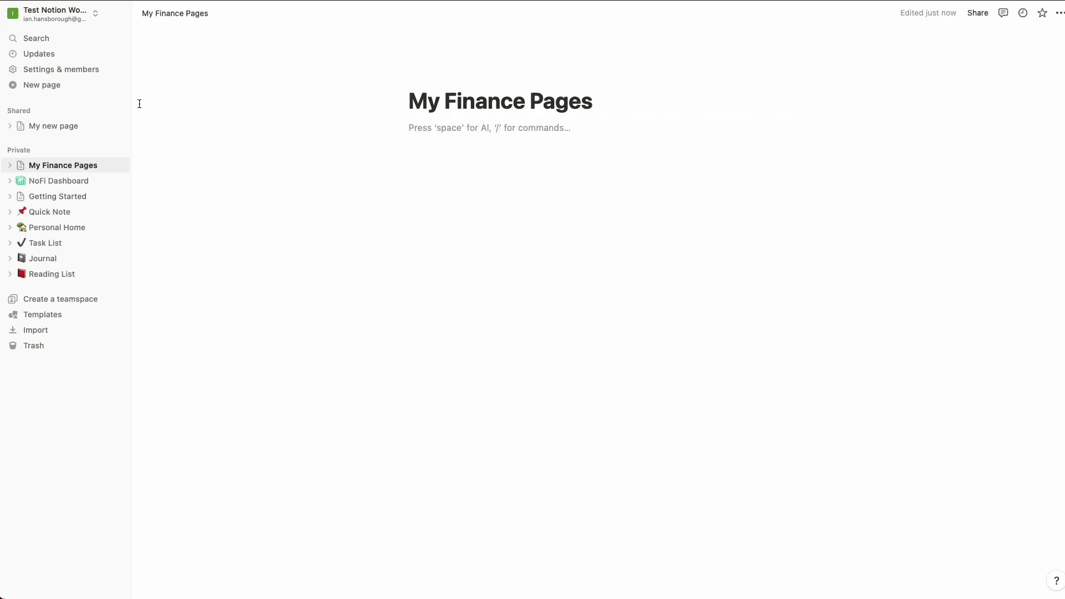
Nest NoFi Dashboard inside My Finance Pages and open it from there.
{"action": "left_click_drag", "start_coordinate": [33, 181], "coordinate": [35, 169]}
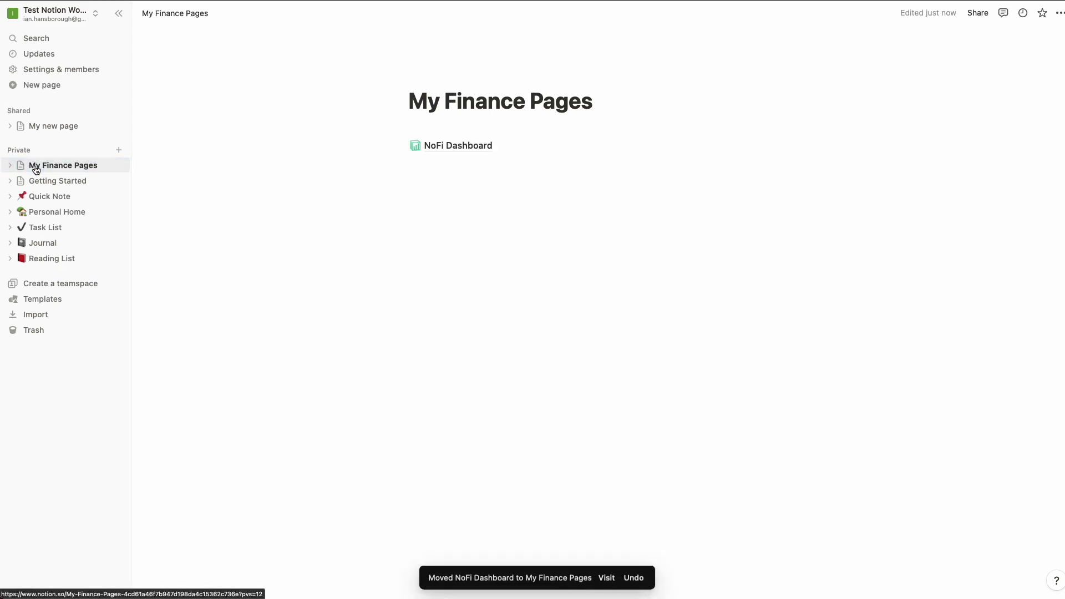
{"action": "left_click", "coordinate": [10, 166]}
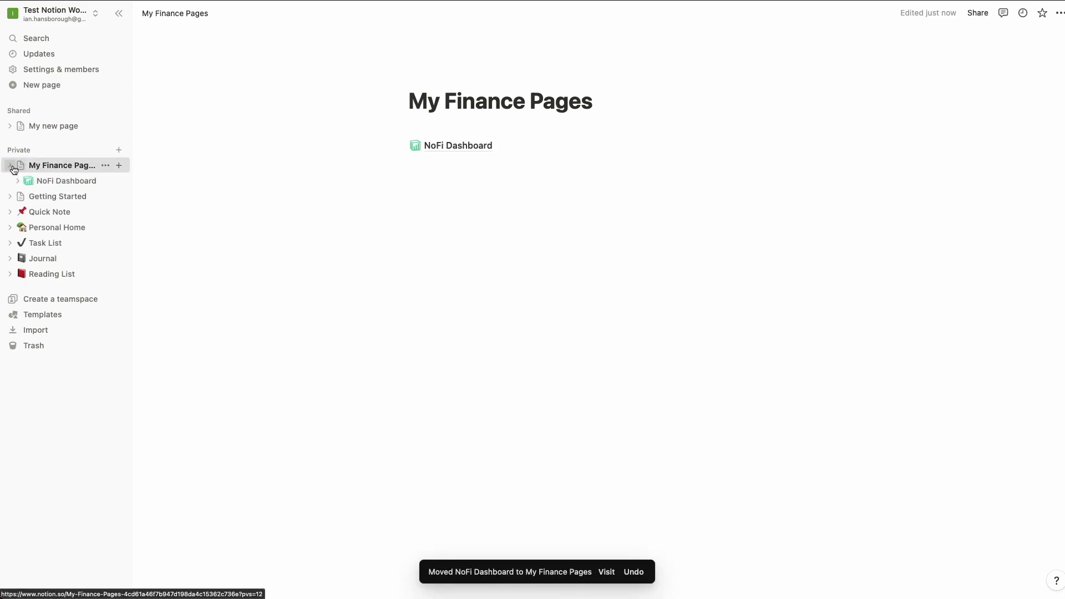
{"action": "left_click", "coordinate": [51, 180]}
{"action": "left_click", "coordinate": [44, 166]}
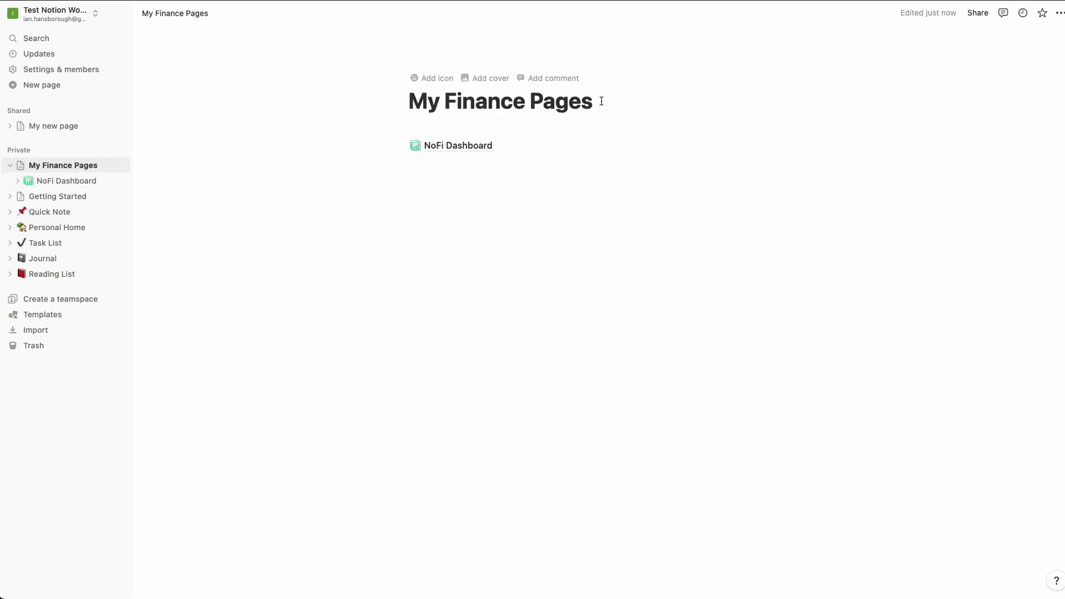
{"action": "left_click", "coordinate": [446, 148]}
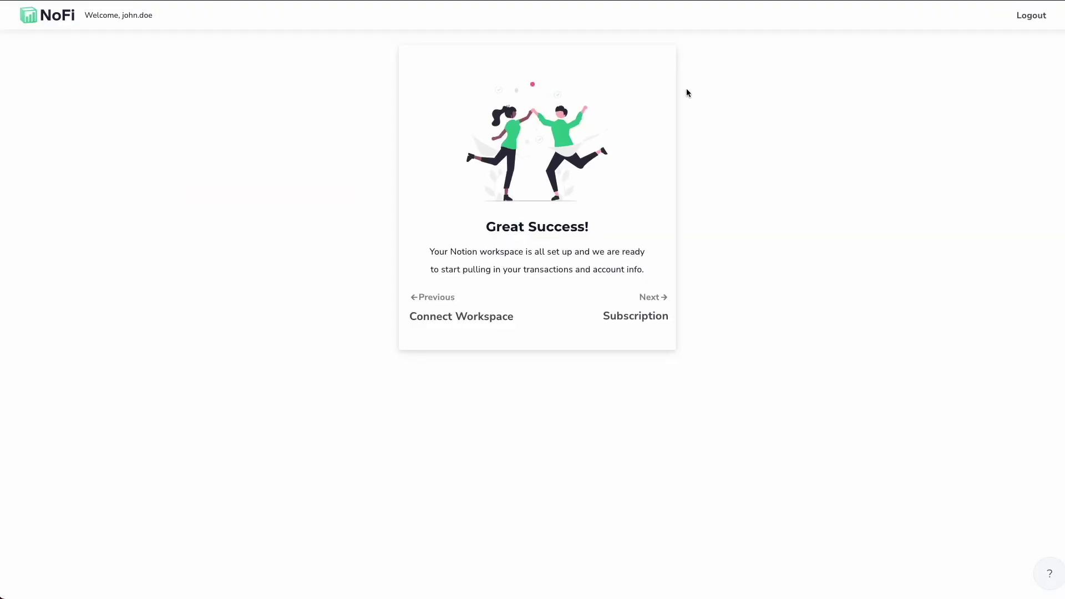
Move to the subscription step and activate early access membership instead of a trial.
{"action": "left_click", "coordinate": [647, 312]}
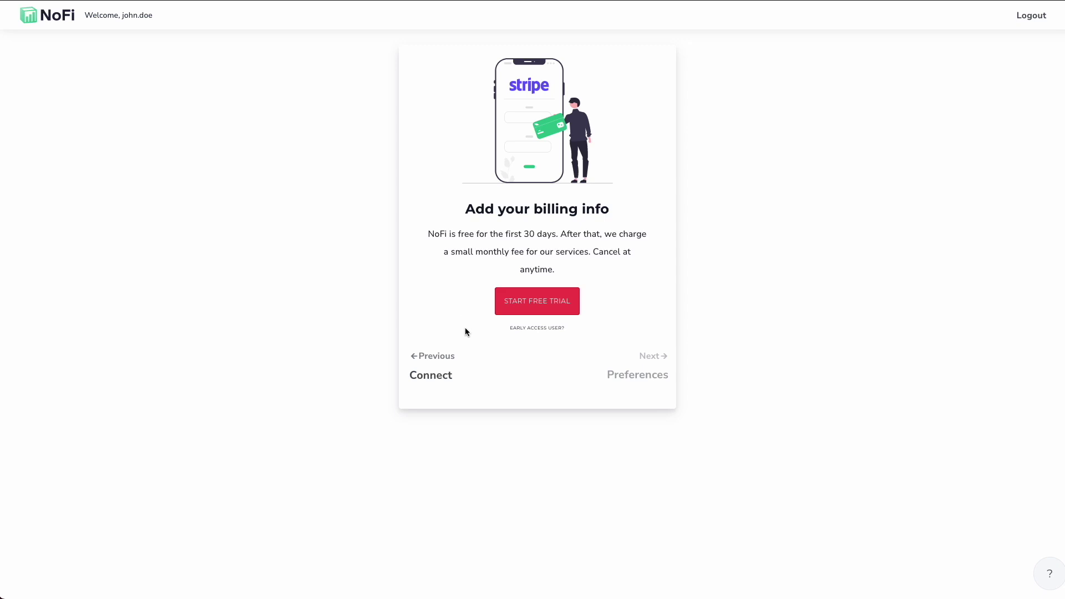
{"action": "left_click", "coordinate": [537, 328]}
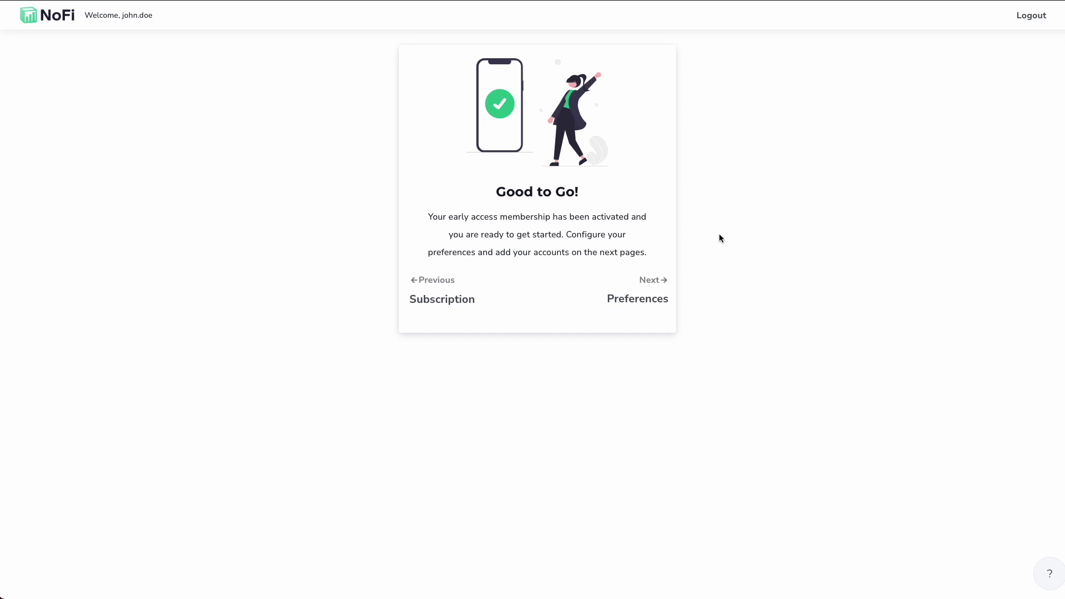
Set the earliest transaction date to 01/01/2023 and continue to the accounts step.
{"action": "left_click", "coordinate": [642, 285]}
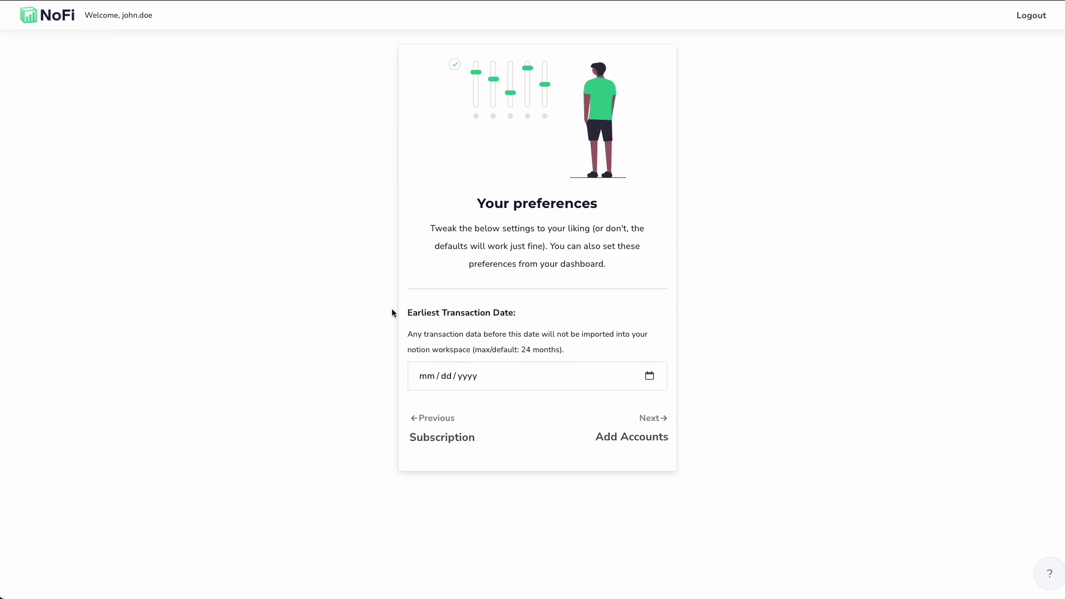
{"action": "left_click", "coordinate": [650, 376]}
{"action": "left_click", "coordinate": [491, 407]}
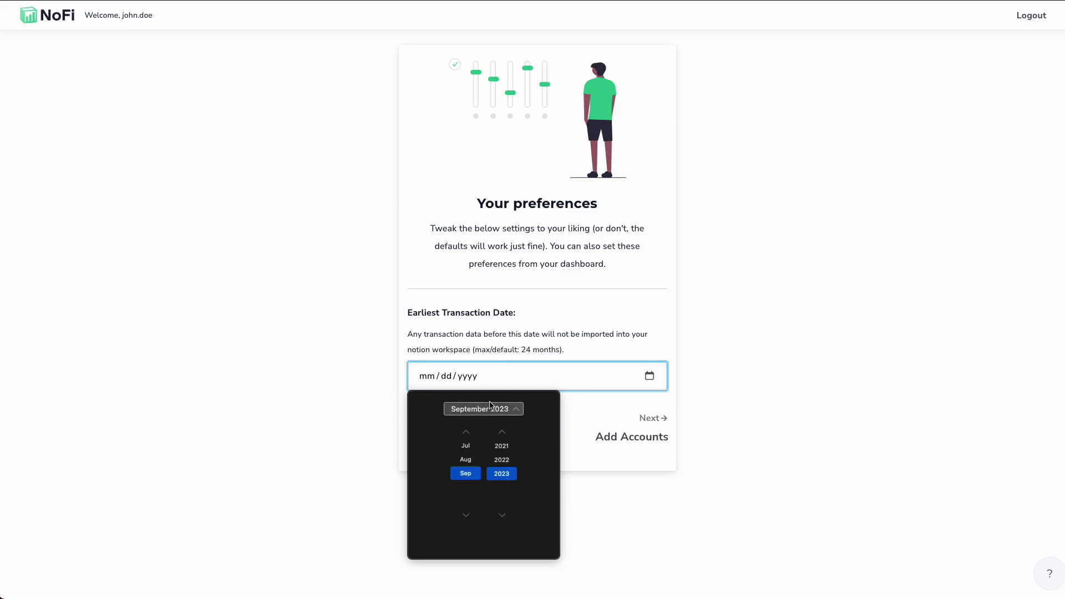
{"action": "left_click", "coordinate": [466, 433]}
{"action": "left_click", "coordinate": [466, 433]}
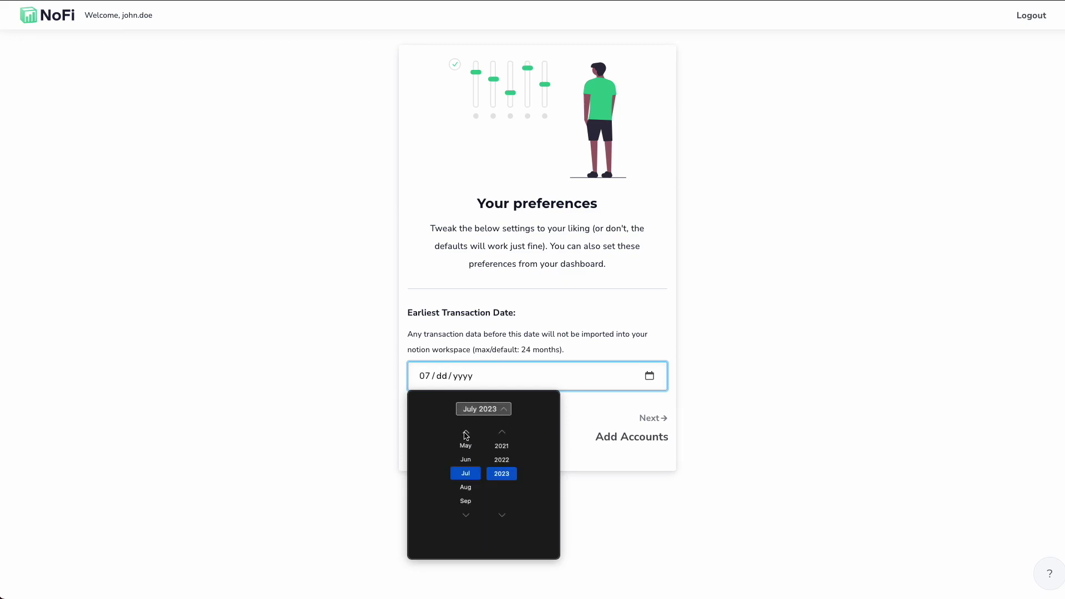
{"action": "left_click", "coordinate": [466, 434]}
{"action": "key", "text": "Return"}
{"action": "key", "text": "Tab"}
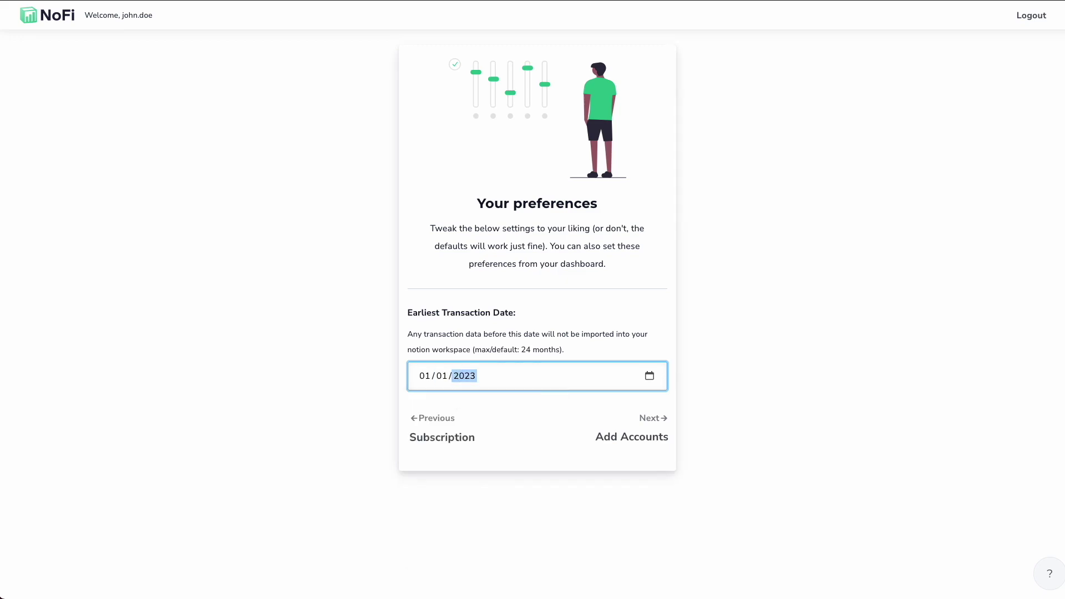
{"action": "left_click", "coordinate": [837, 392]}
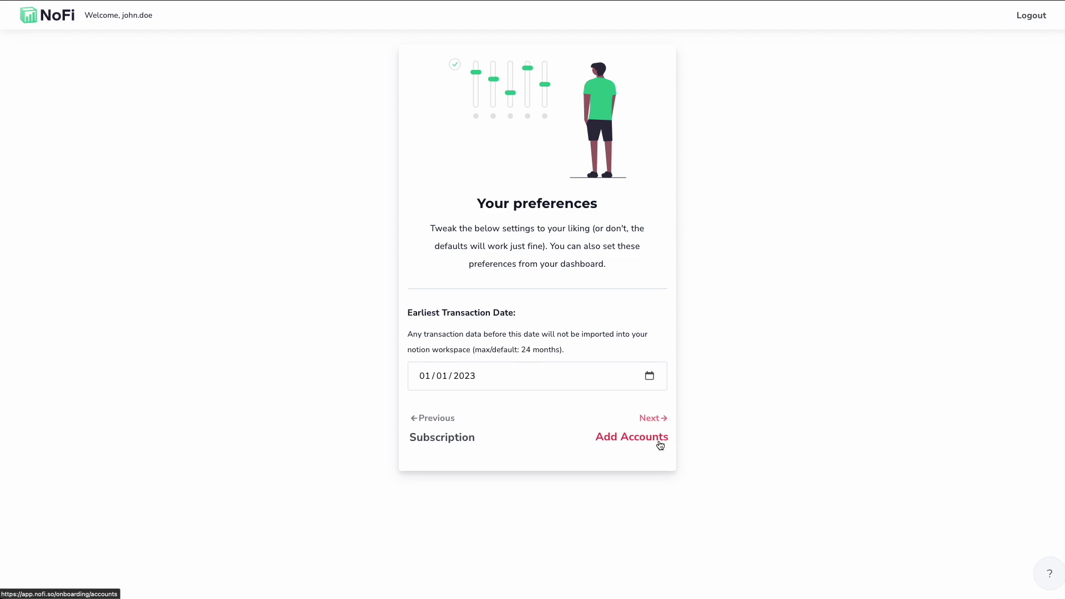
{"action": "left_click", "coordinate": [630, 438]}
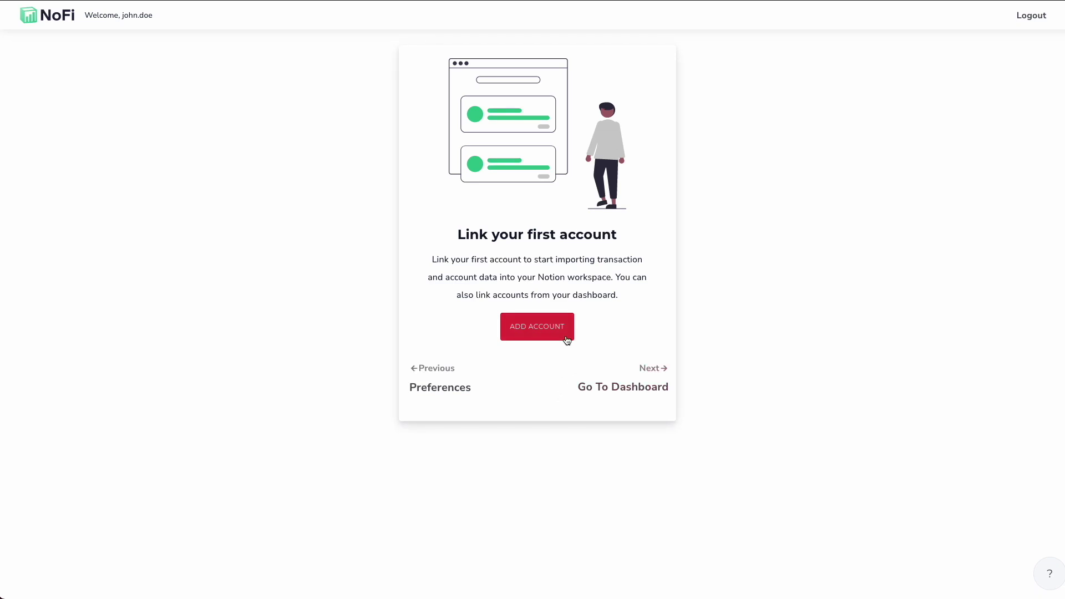
Link Chase through Plaid with all accounts shared, skipping the phone number, and continue to login.
{"action": "left_click", "coordinate": [535, 332]}
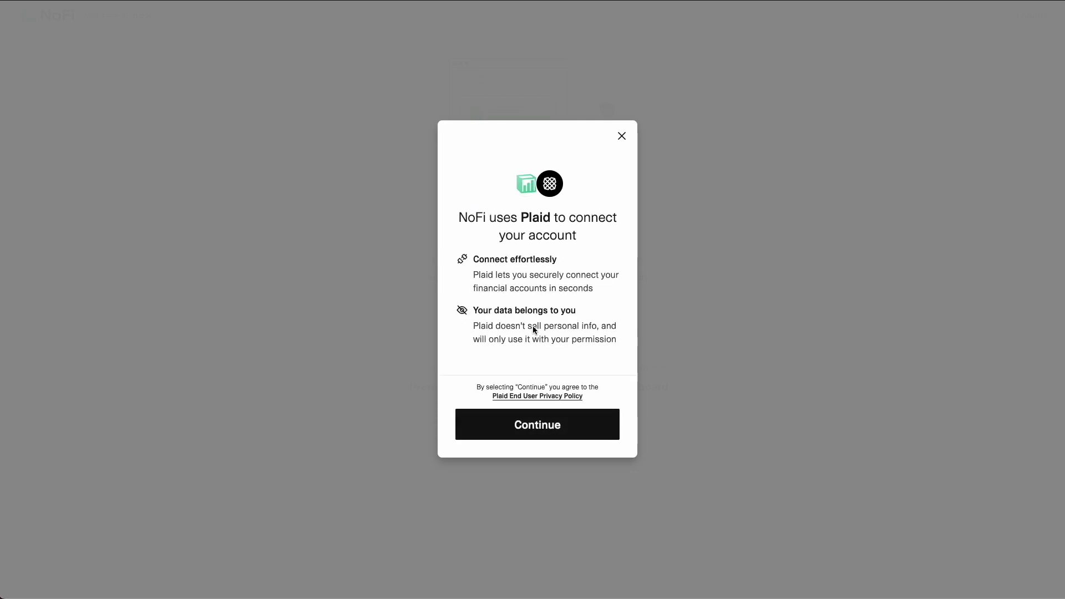
{"action": "left_click", "coordinate": [522, 432]}
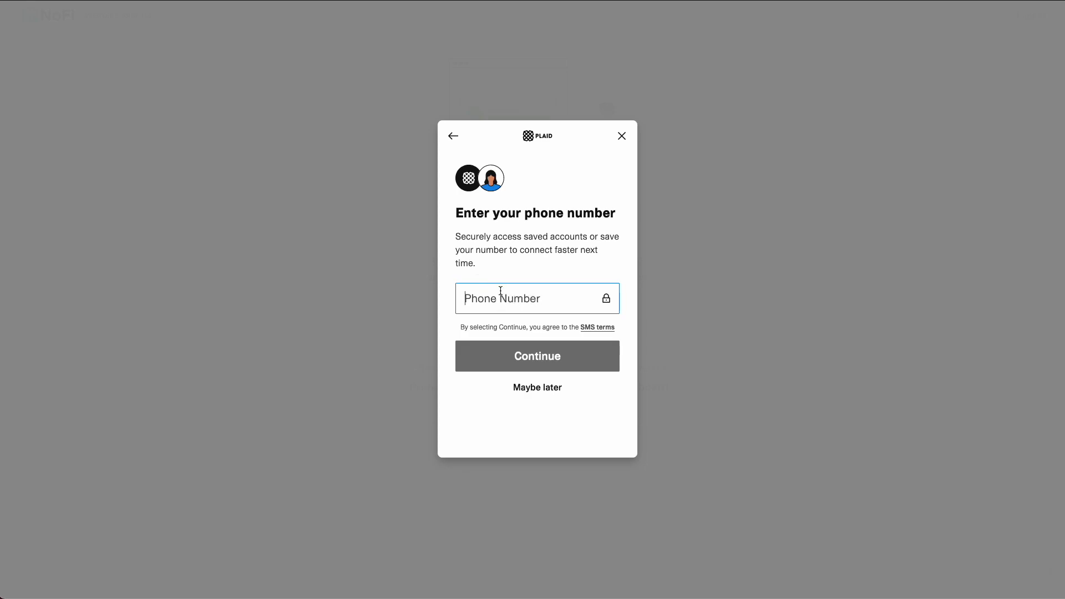
{"action": "left_click", "coordinate": [544, 387]}
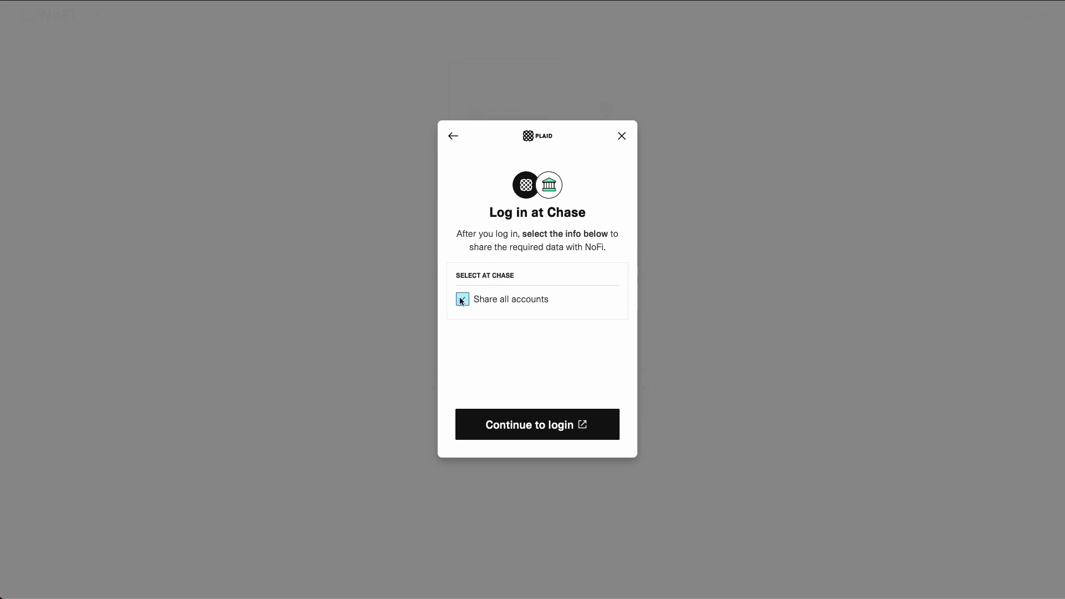
{"action": "left_click", "coordinate": [517, 420]}
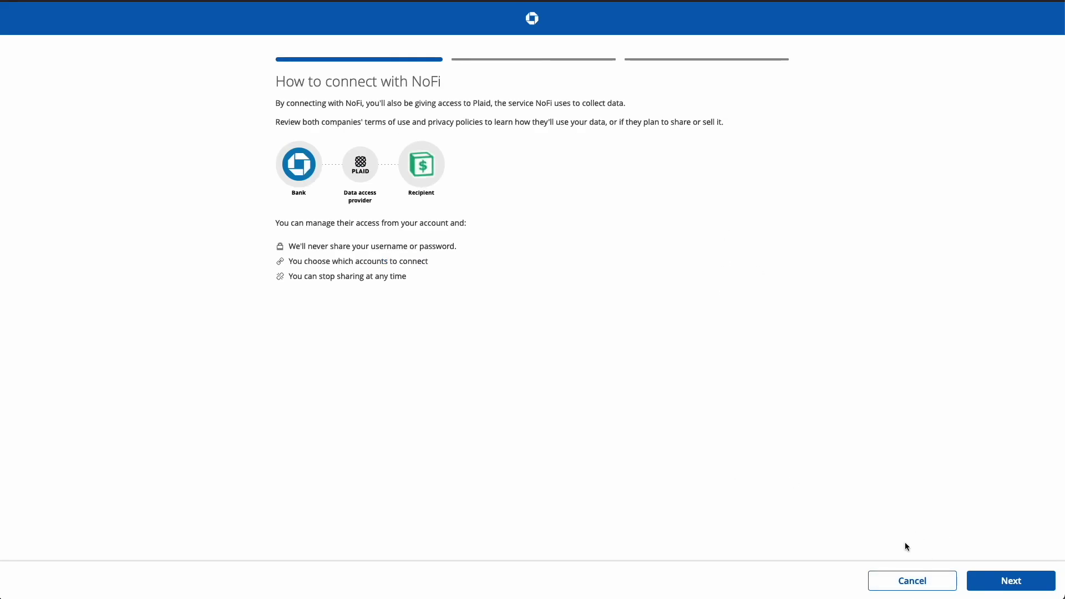
Approve sharing Chase account data with NoFi on the permission pages.
{"action": "left_click", "coordinate": [1003, 581]}
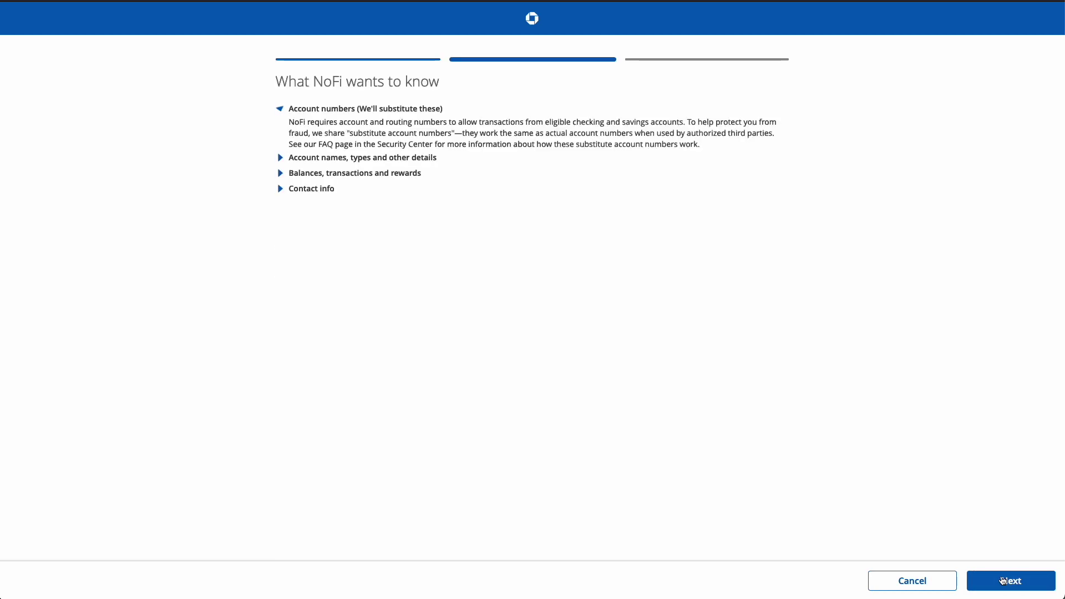
{"action": "left_click", "coordinate": [1008, 581]}
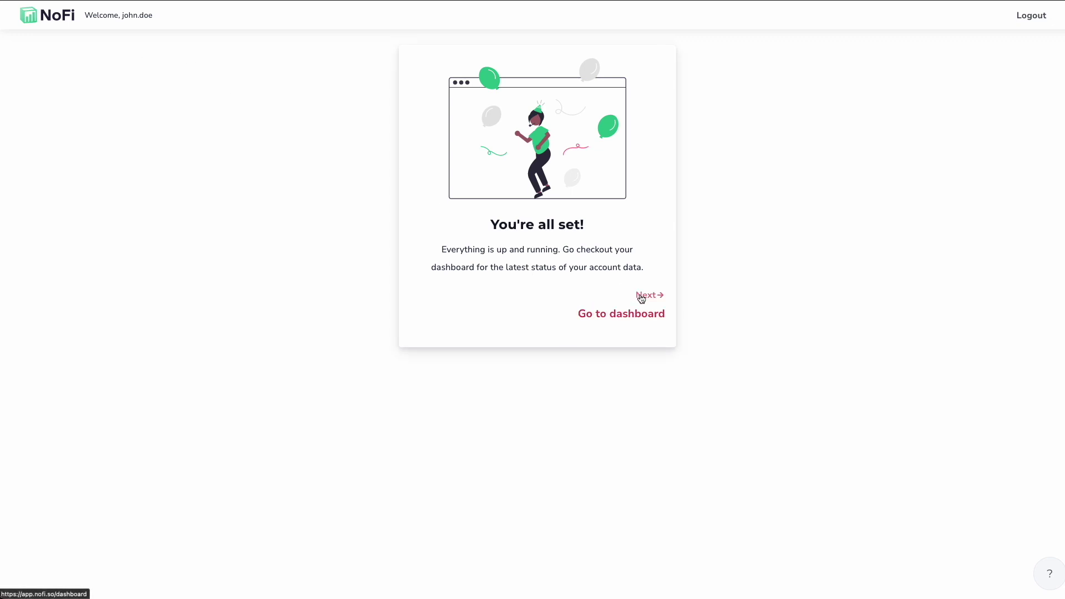
Go from the 'You're all set!' card to the NoFi main dashboard.
{"action": "left_click", "coordinate": [639, 313]}
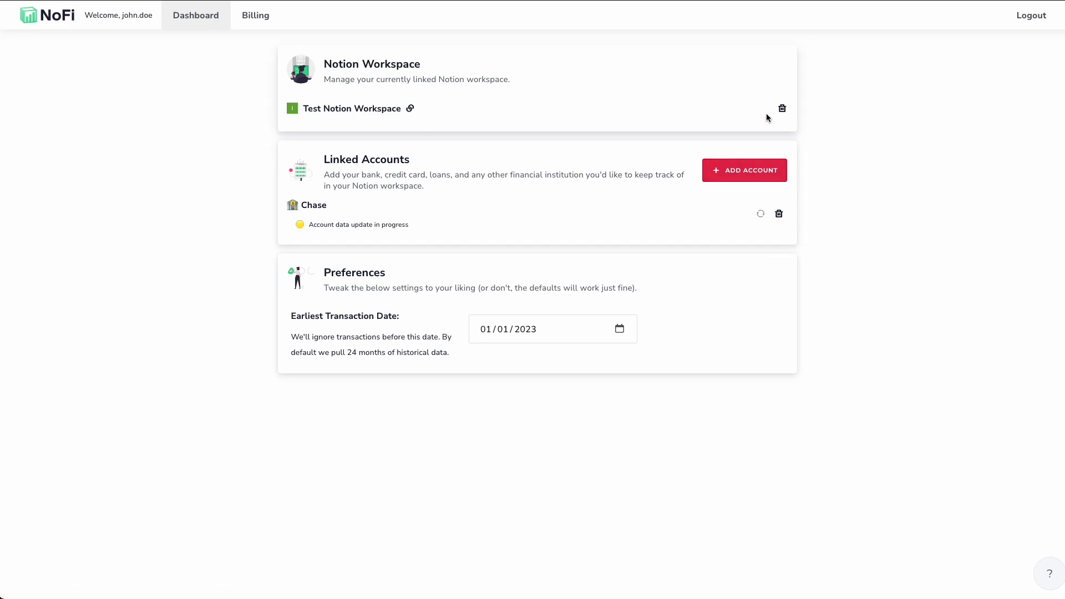
{"action": "left_click", "coordinate": [783, 109]}
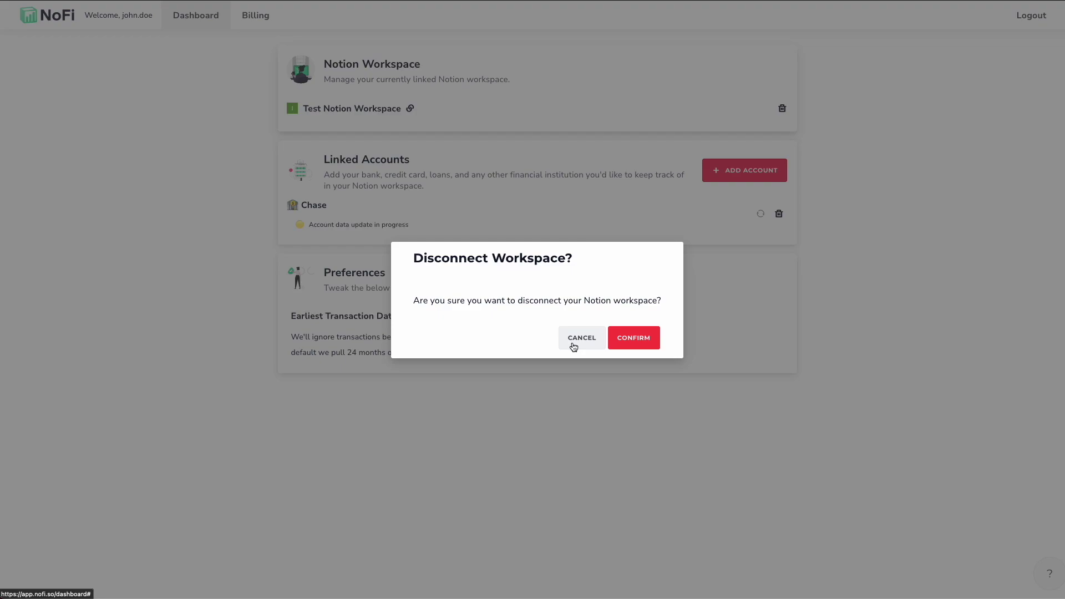
{"action": "left_click", "coordinate": [574, 346]}
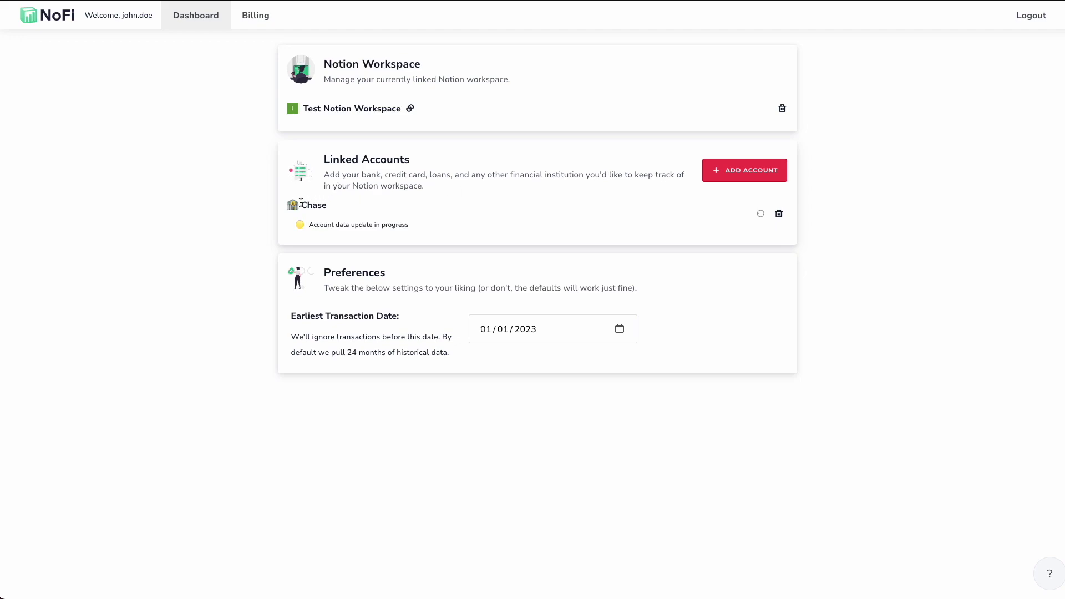
Highlight the Chase account name and its update status line, then clear the selection.
{"action": "left_click_drag", "start_coordinate": [301, 206], "coordinate": [342, 209]}
{"action": "left_click_drag", "start_coordinate": [309, 227], "coordinate": [407, 220]}
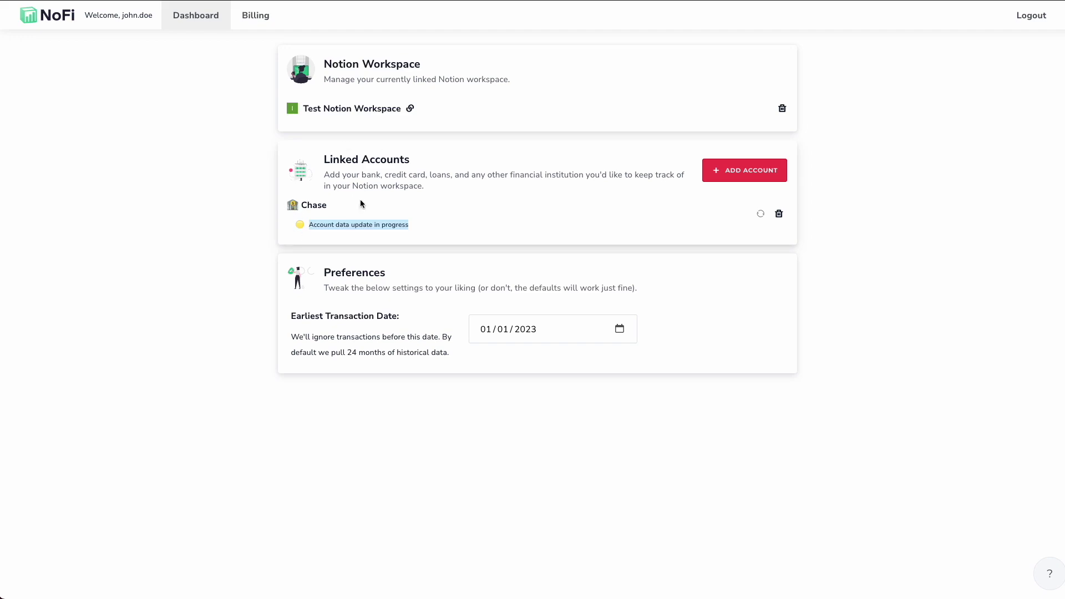
{"action": "left_click", "coordinate": [332, 202]}
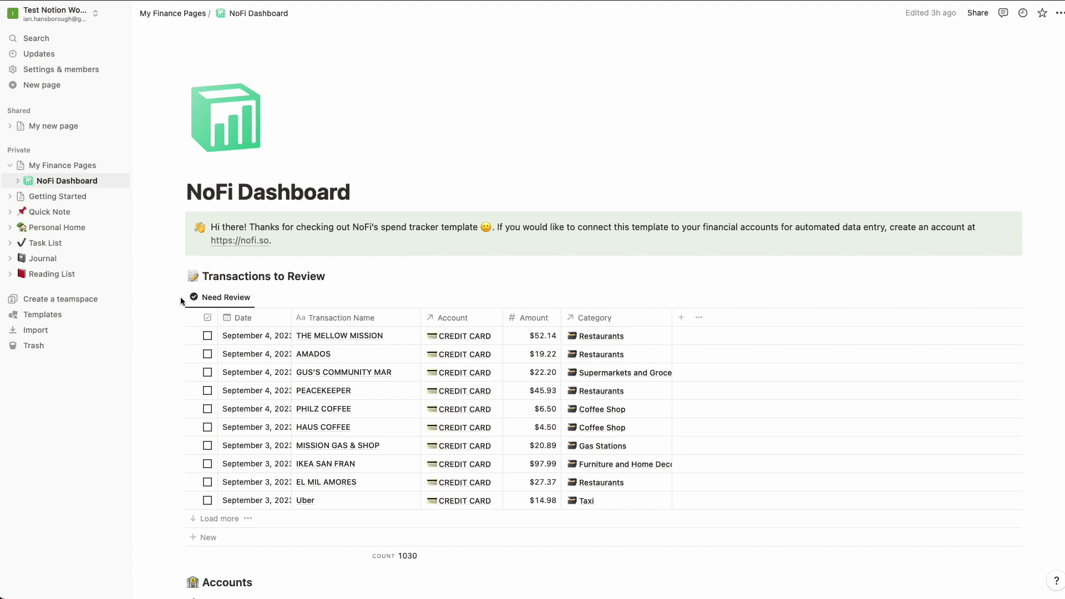
Mark THE MELLOW MISSION transaction as reviewed.
{"action": "scroll", "coordinate": [182, 351], "scroll_direction": "down", "scroll_amount": 3}
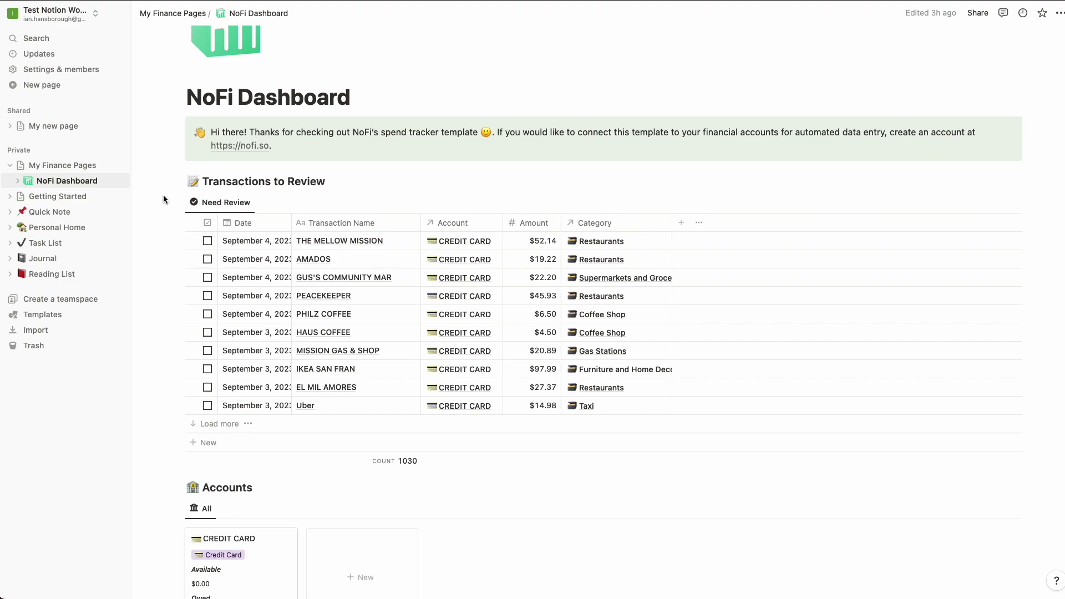
{"action": "scroll", "coordinate": [190, 165], "scroll_direction": "up", "scroll_amount": 1}
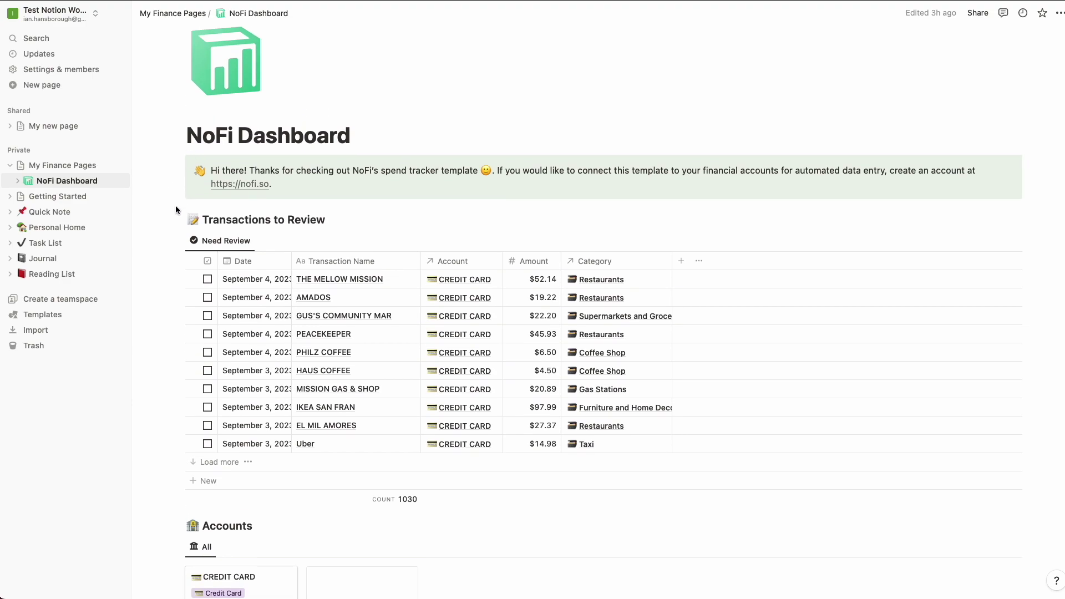
{"action": "scroll", "coordinate": [169, 353], "scroll_direction": "down", "scroll_amount": 3}
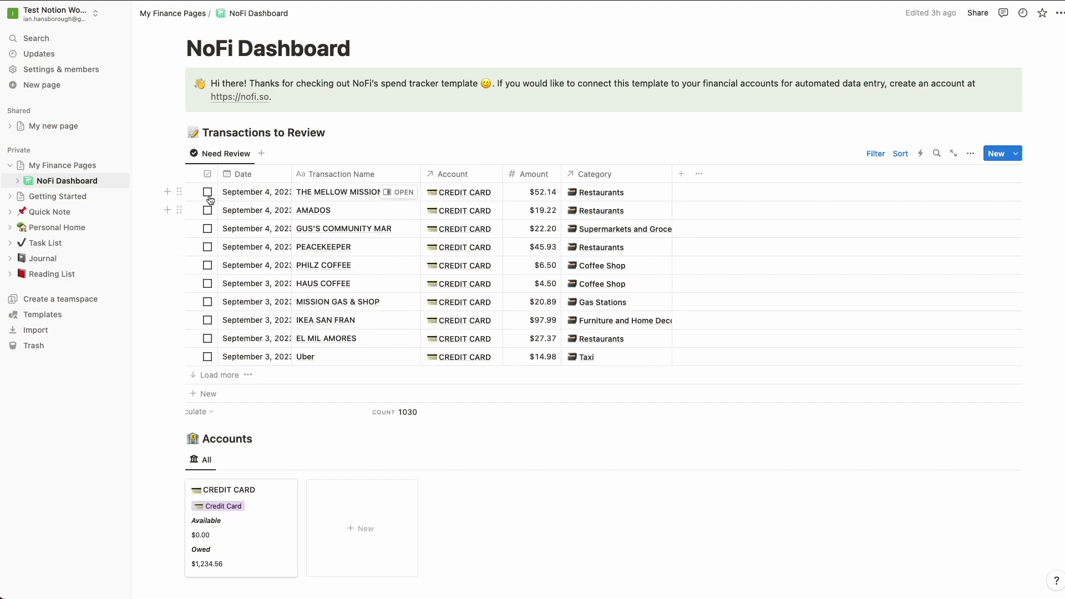
{"action": "left_click", "coordinate": [208, 192]}
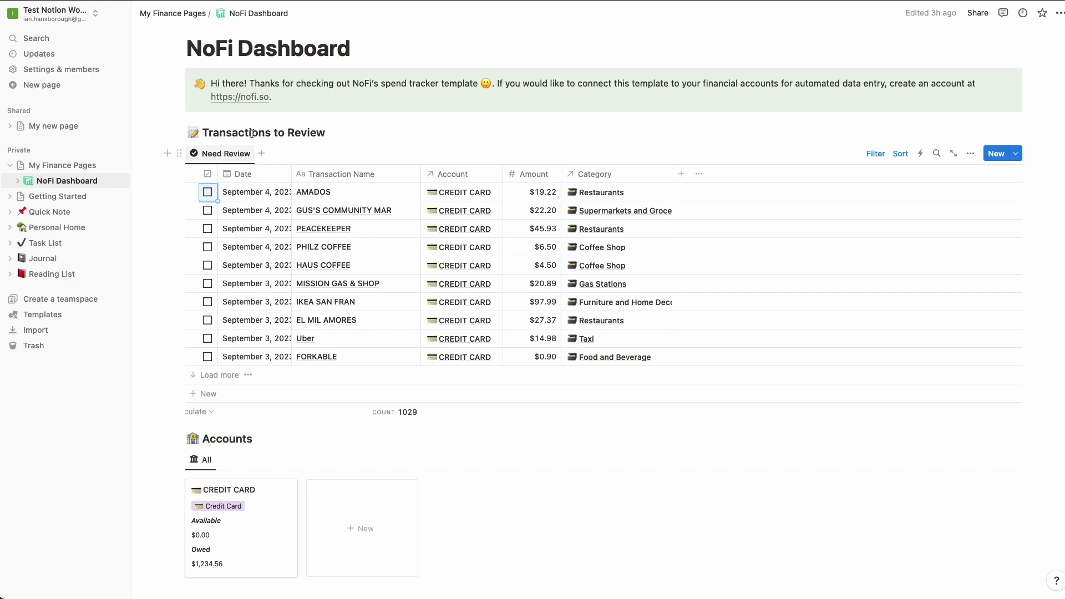
Change the AMADOS category from Restaurants to Entertainment and mark it reviewed.
{"action": "scroll", "coordinate": [234, 239], "scroll_direction": "up", "scroll_amount": 1}
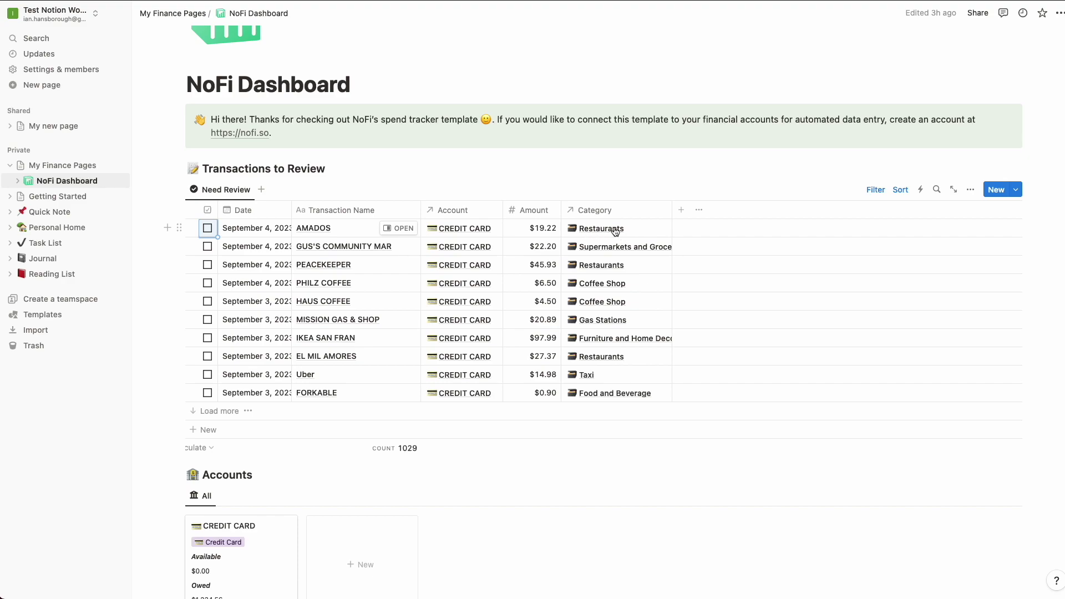
{"action": "left_click", "coordinate": [642, 228]}
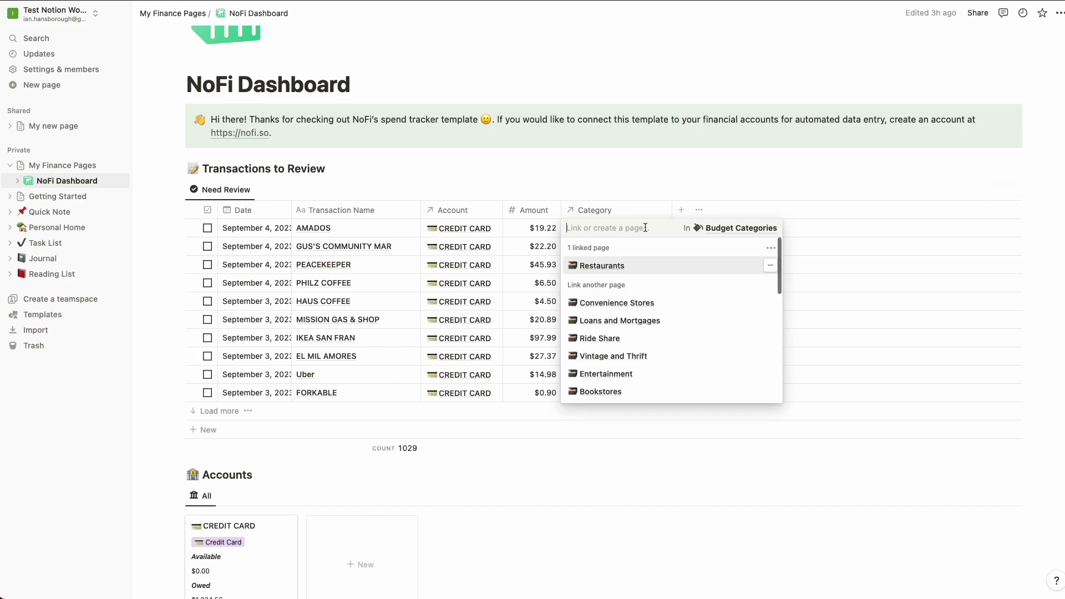
{"action": "left_click", "coordinate": [771, 267]}
{"action": "left_click", "coordinate": [570, 182]}
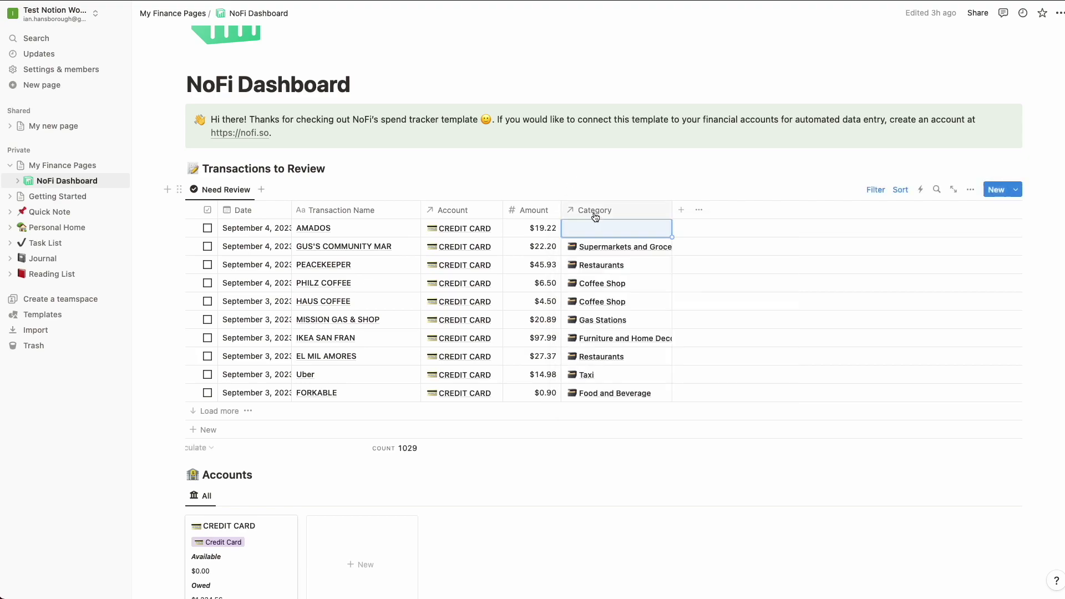
{"action": "left_click", "coordinate": [593, 232]}
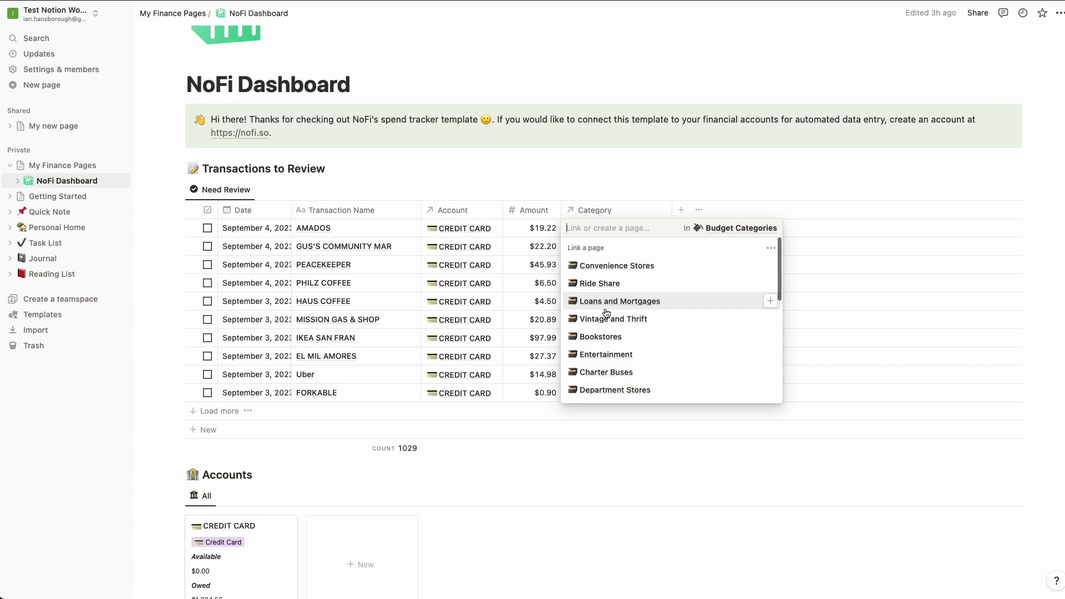
{"action": "type", "text": "ent"}
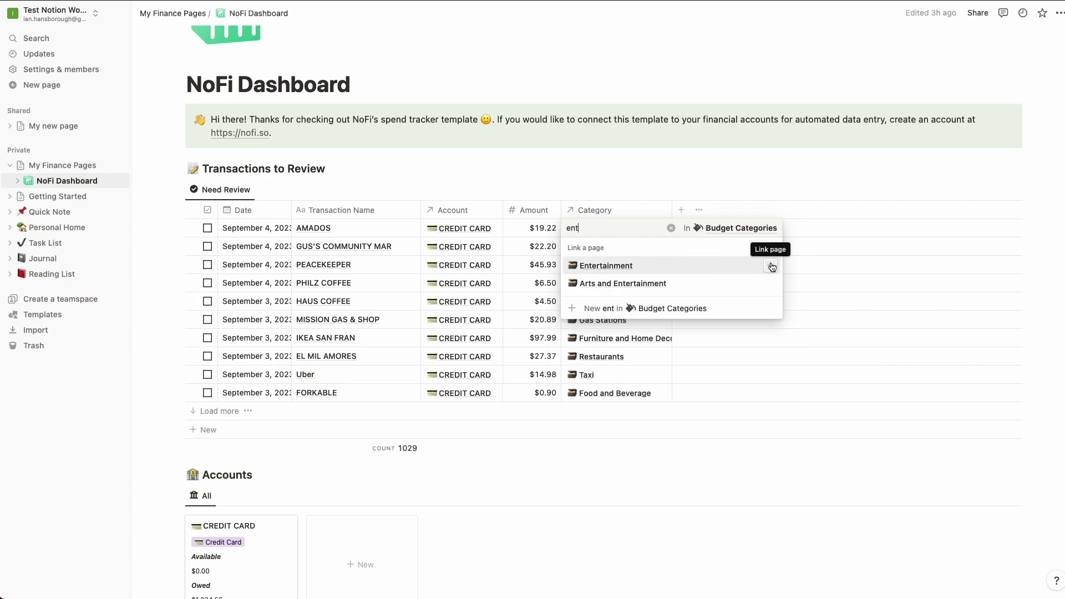
{"action": "left_click", "coordinate": [771, 267]}
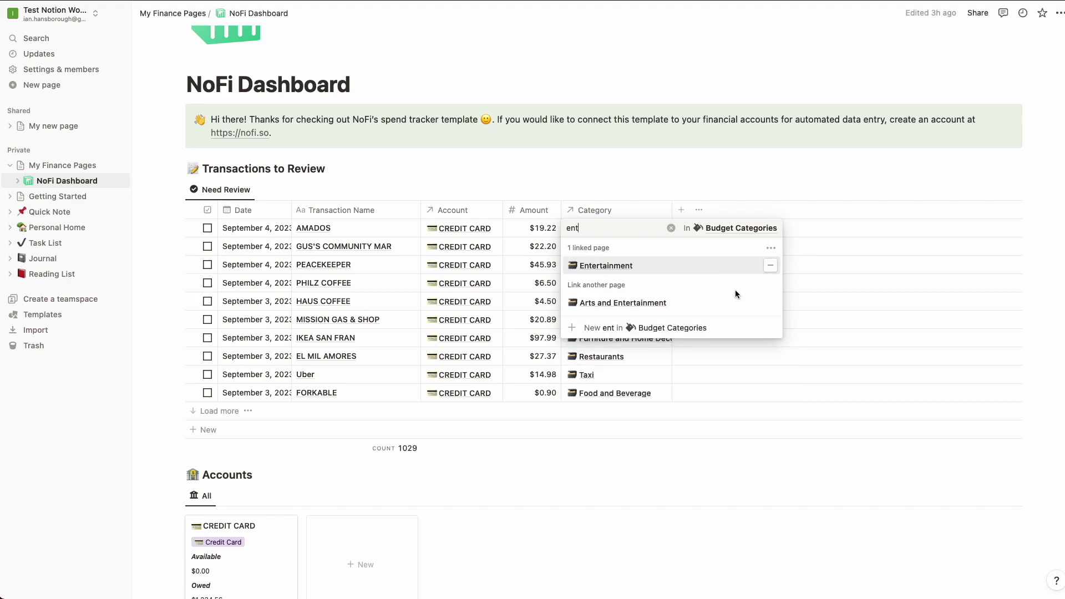
{"action": "key", "text": "Escape"}
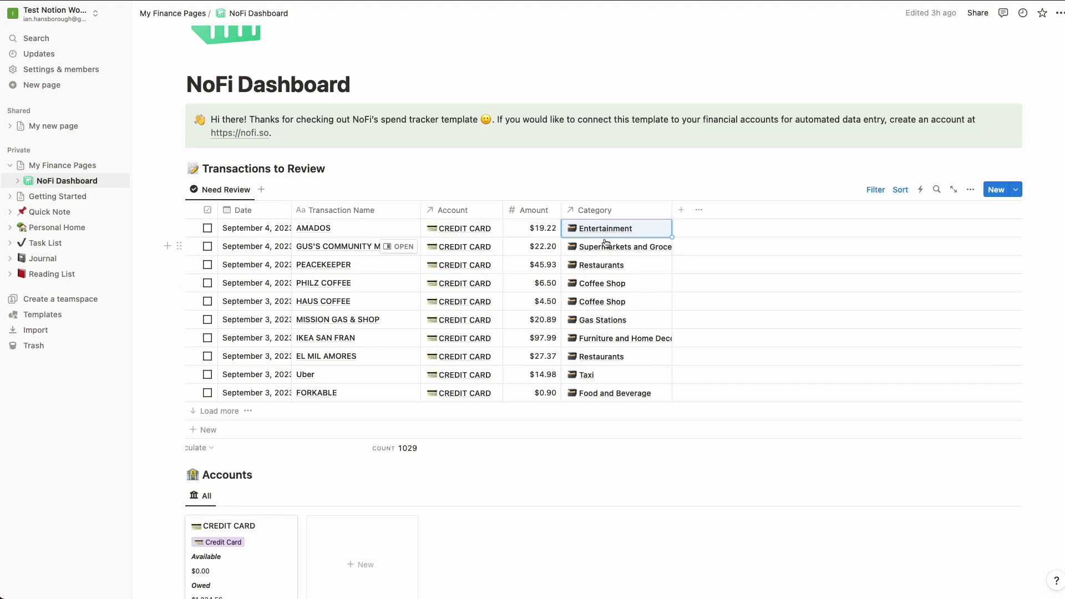
{"action": "left_click", "coordinate": [208, 228]}
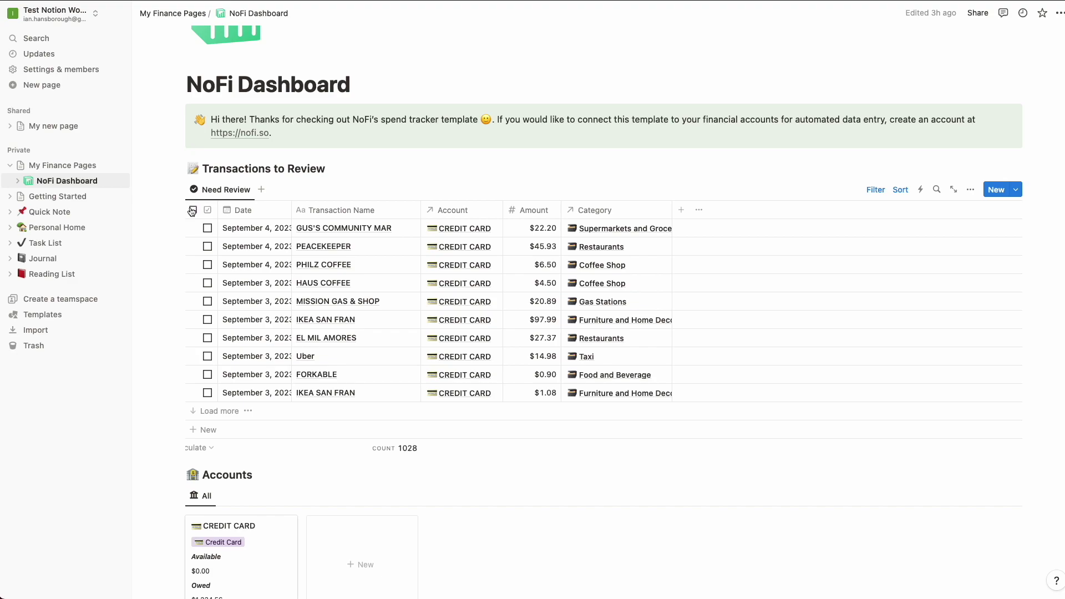
Select all ten transactions in the review list with the header checkbox.
{"action": "left_click", "coordinate": [193, 211]}
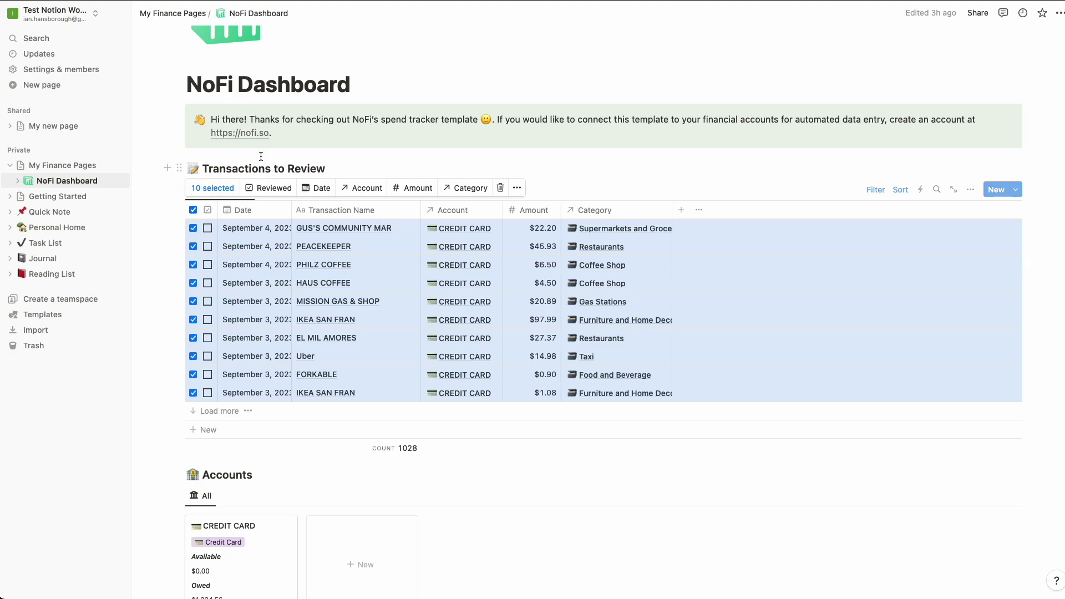
Clear the ten-row selection and scroll down to the Accounts and Budget Categories galleries.
{"action": "left_click", "coordinate": [194, 211]}
{"action": "scroll", "coordinate": [273, 367], "scroll_direction": "down", "scroll_amount": 5}
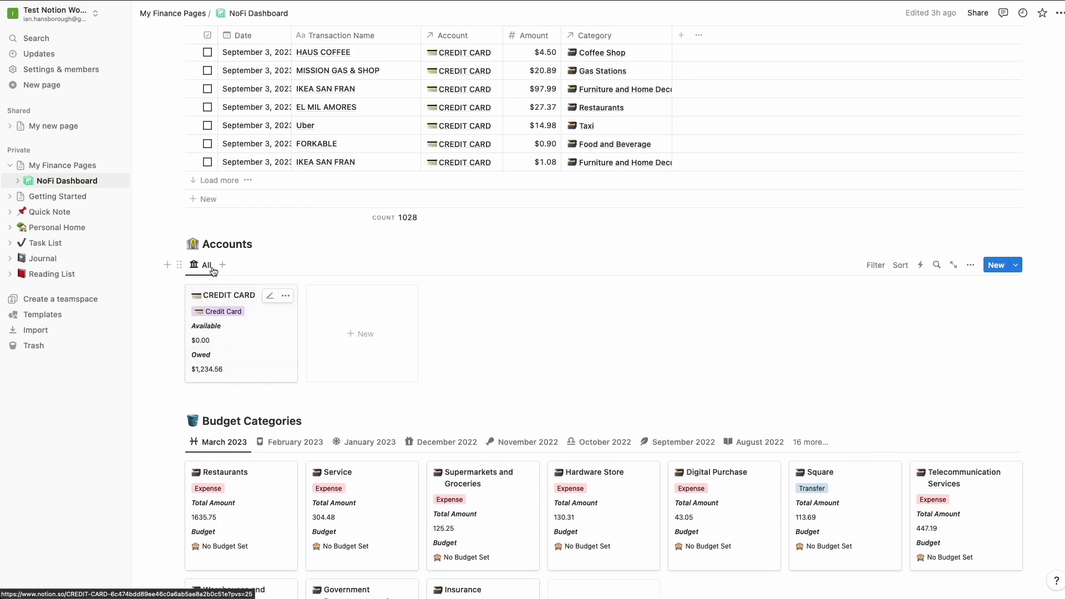
{"action": "scroll", "coordinate": [165, 243], "scroll_direction": "down", "scroll_amount": 2}
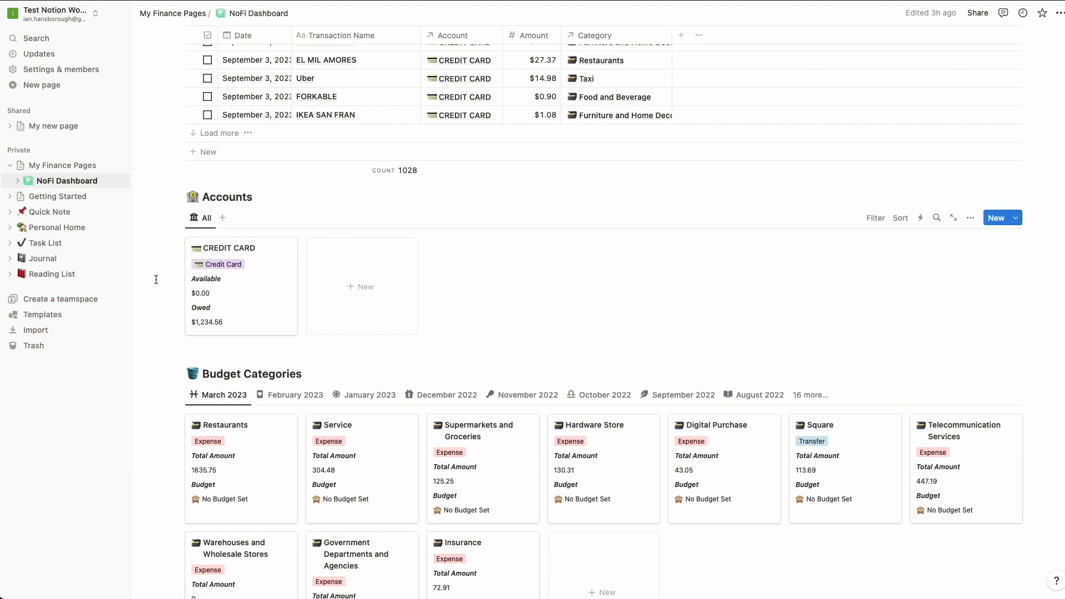
{"action": "scroll", "coordinate": [156, 279], "scroll_direction": "down", "scroll_amount": 1}
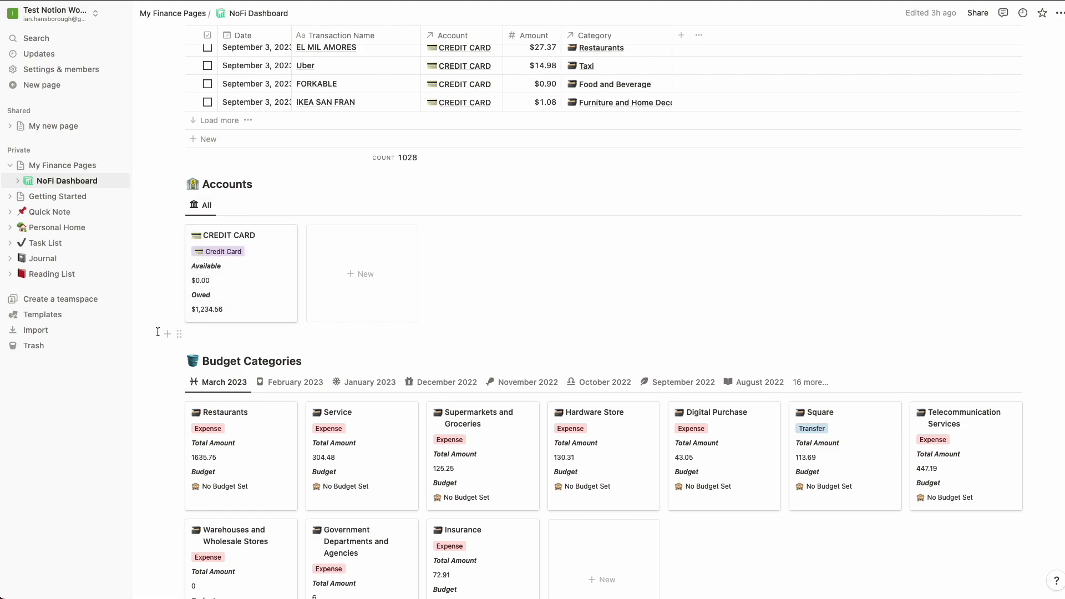
{"action": "scroll", "coordinate": [158, 332], "scroll_direction": "down", "scroll_amount": 5}
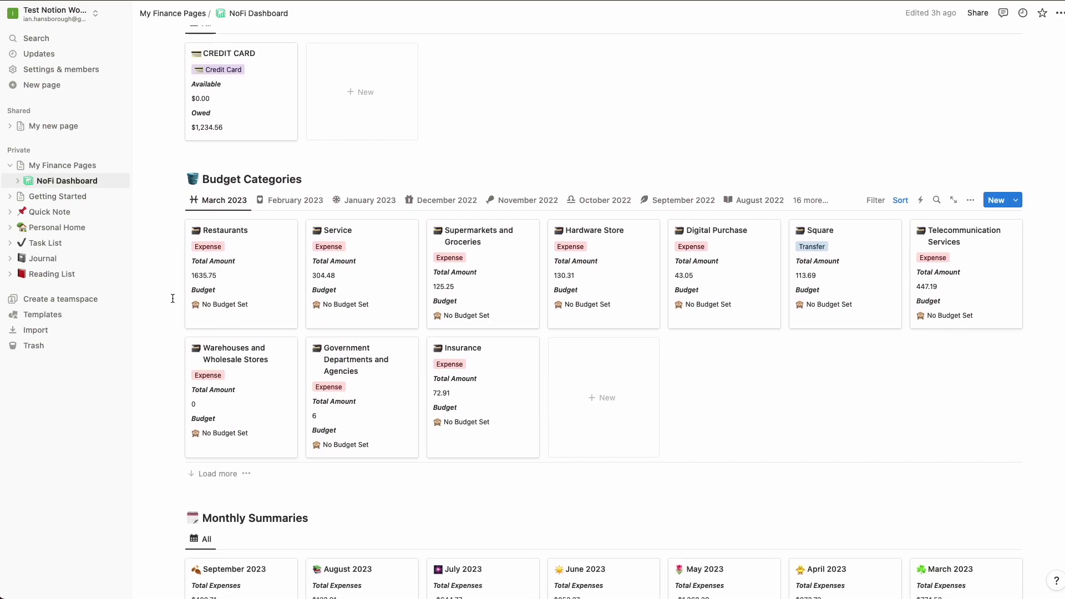
Inspect the Restaurants card's type options, keep it as Expense, and scroll to Monthly Summaries.
{"action": "scroll", "coordinate": [175, 286], "scroll_direction": "down", "scroll_amount": 1}
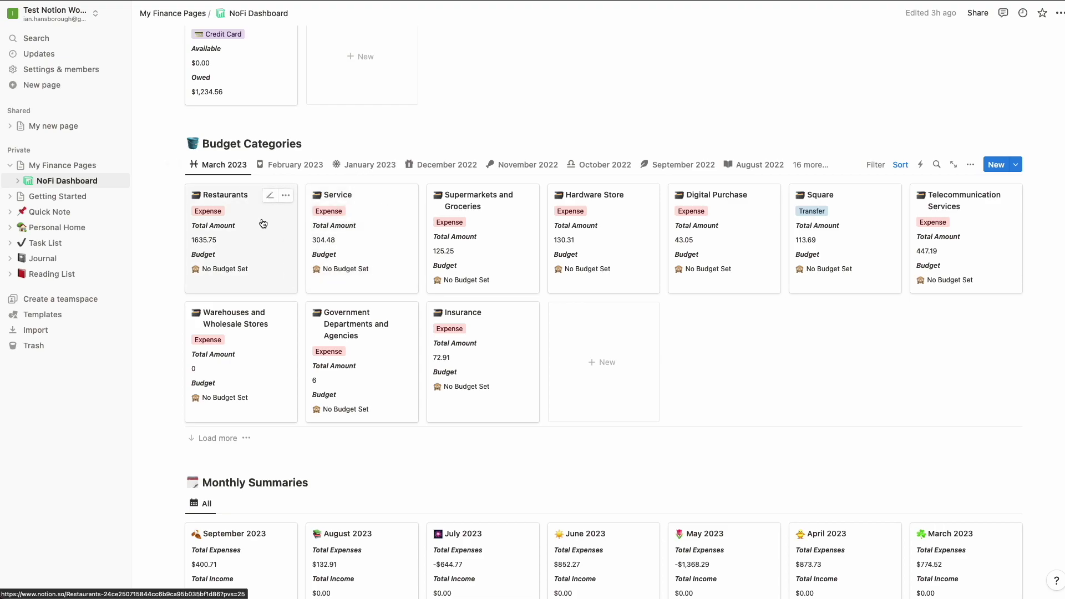
{"action": "left_click", "coordinate": [214, 214]}
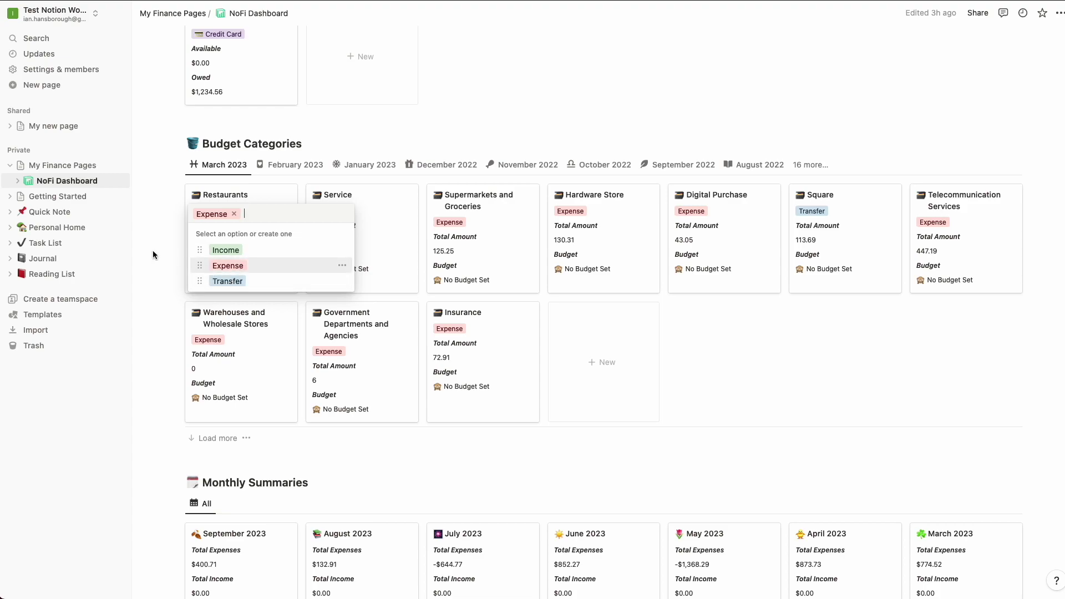
{"action": "key", "text": "Escape"}
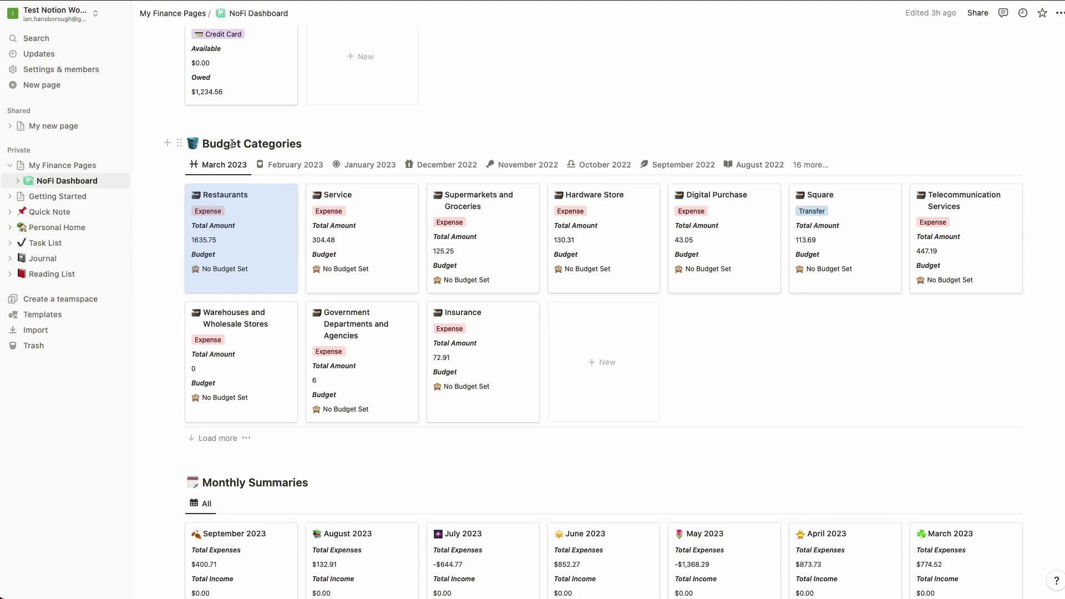
{"action": "scroll", "coordinate": [232, 144], "scroll_direction": "down", "scroll_amount": 2}
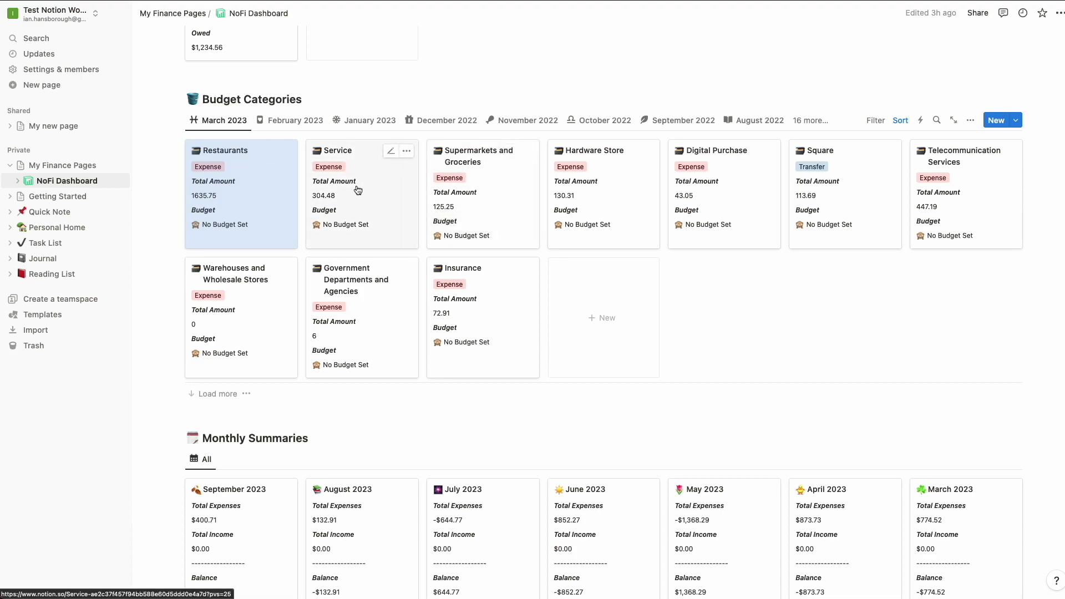
{"action": "scroll", "coordinate": [364, 222], "scroll_direction": "down", "scroll_amount": 5}
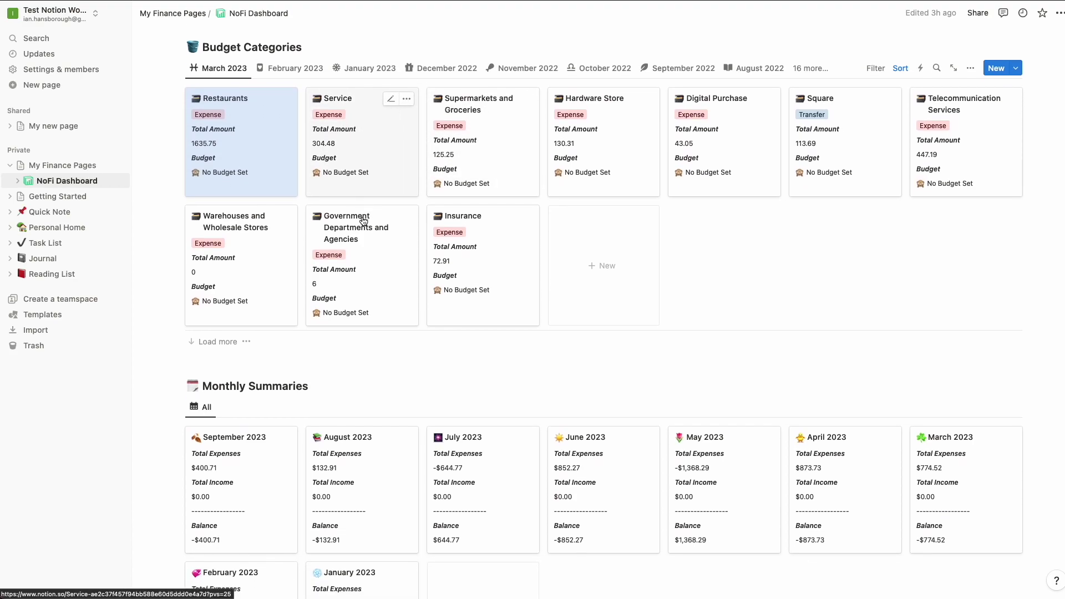
{"action": "scroll", "coordinate": [363, 222], "scroll_direction": "down", "scroll_amount": 4}
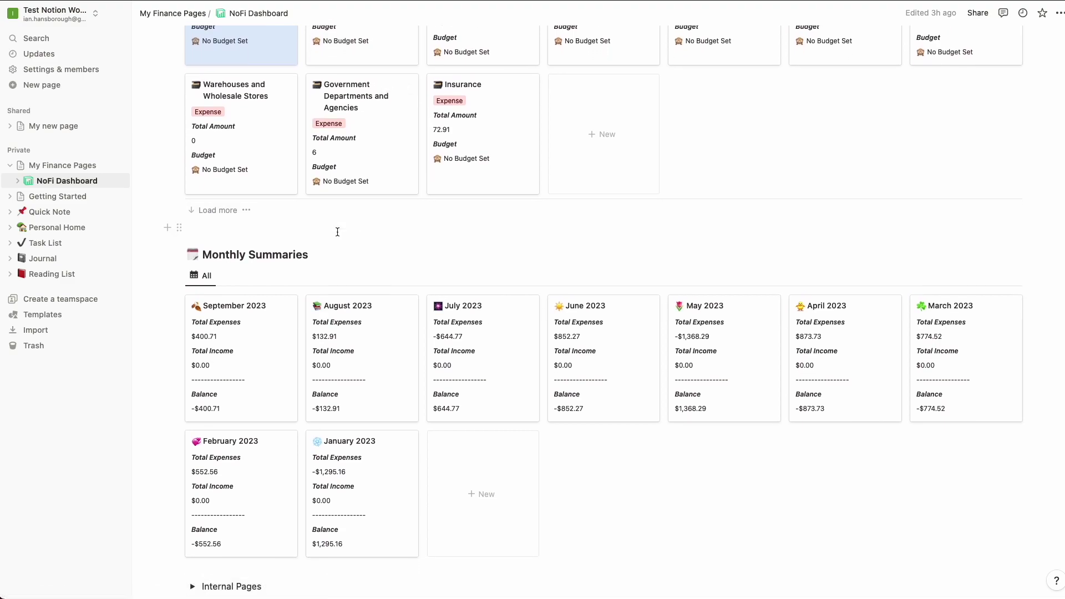
{"action": "scroll", "coordinate": [287, 259], "scroll_direction": "down", "scroll_amount": 1}
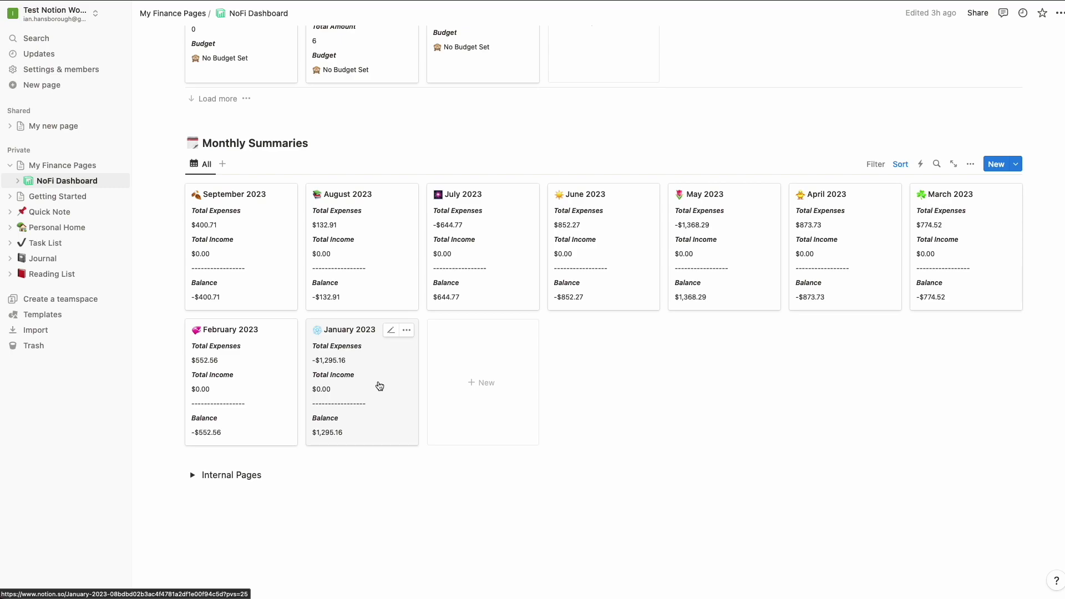
{"action": "scroll", "coordinate": [379, 386], "scroll_direction": "down", "scroll_amount": 2}
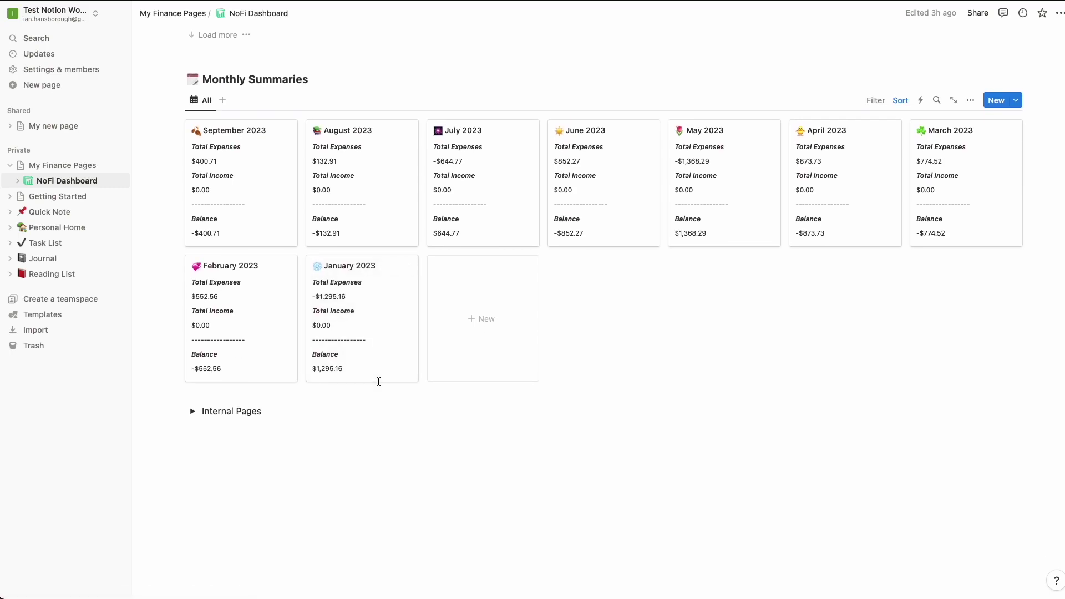
{"action": "scroll", "coordinate": [379, 381], "scroll_direction": "up", "scroll_amount": 2}
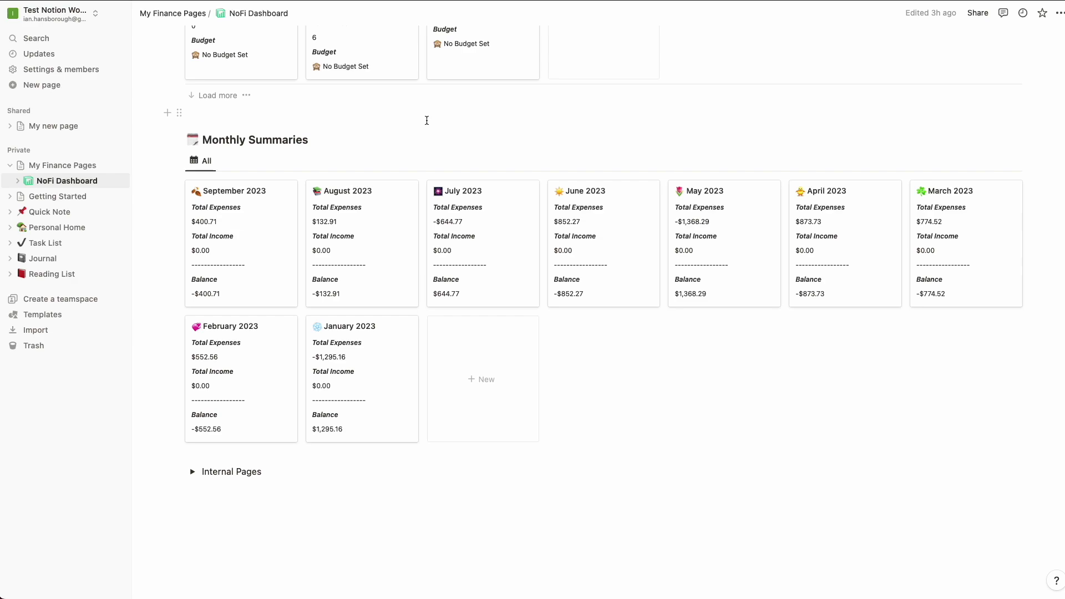
{"action": "scroll", "coordinate": [427, 121], "scroll_direction": "up", "scroll_amount": 15}
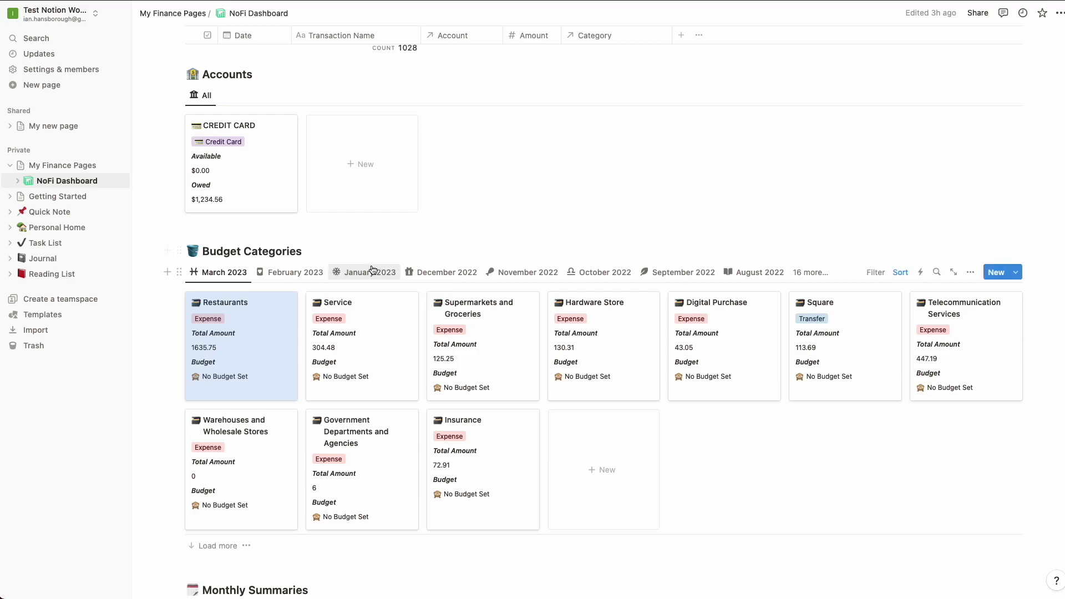
{"action": "scroll", "coordinate": [433, 293], "scroll_direction": "down", "scroll_amount": 5}
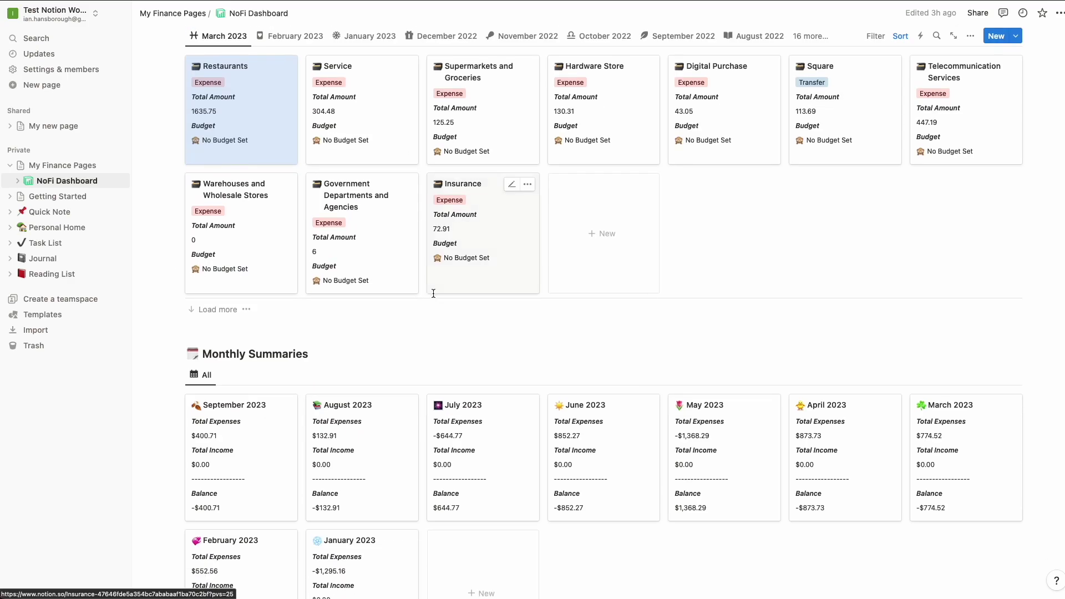
{"action": "scroll", "coordinate": [355, 293], "scroll_direction": "down", "scroll_amount": 2}
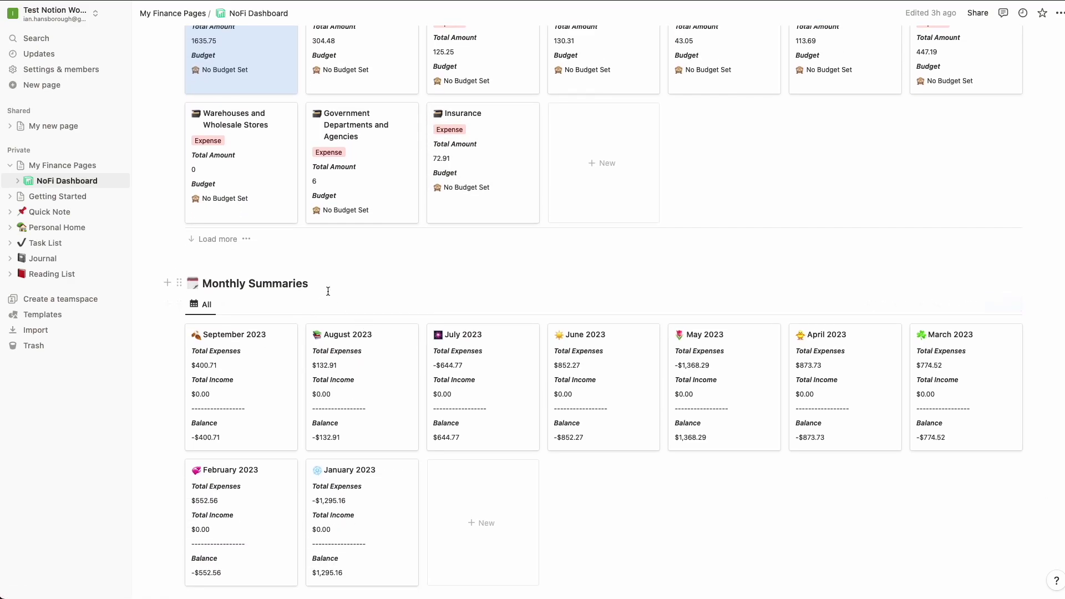
{"action": "scroll", "coordinate": [341, 295], "scroll_direction": "down", "scroll_amount": 1}
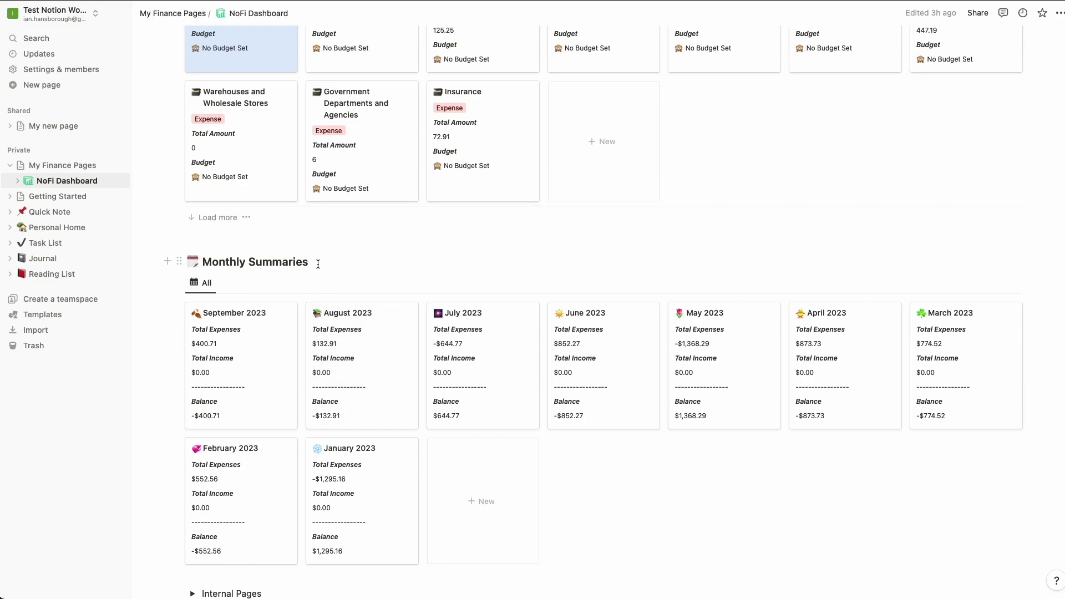
{"action": "scroll", "coordinate": [303, 304], "scroll_direction": "down", "scroll_amount": 2}
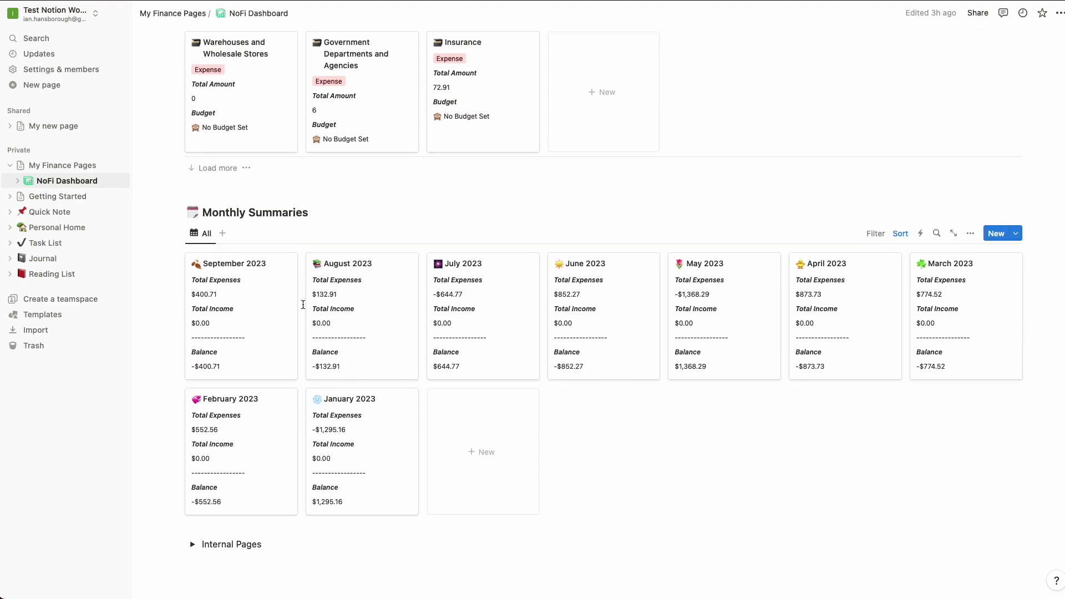